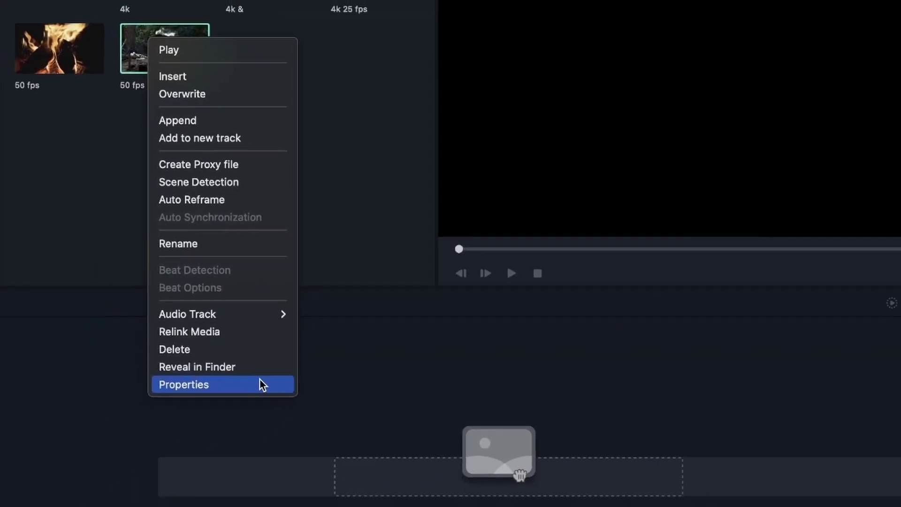
Check the resolution and frame rate of the 50 fps campfire clip and the 4k water clip in their properties.
click(262, 382)
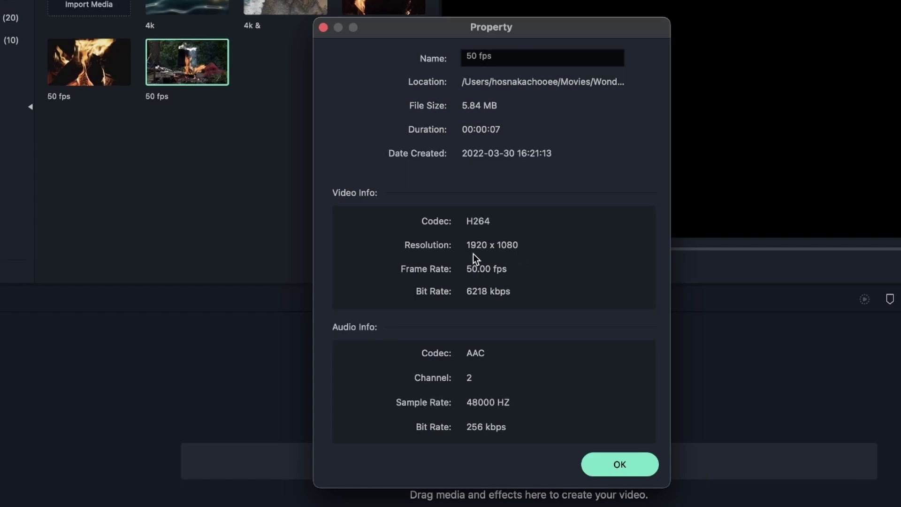
click(629, 462)
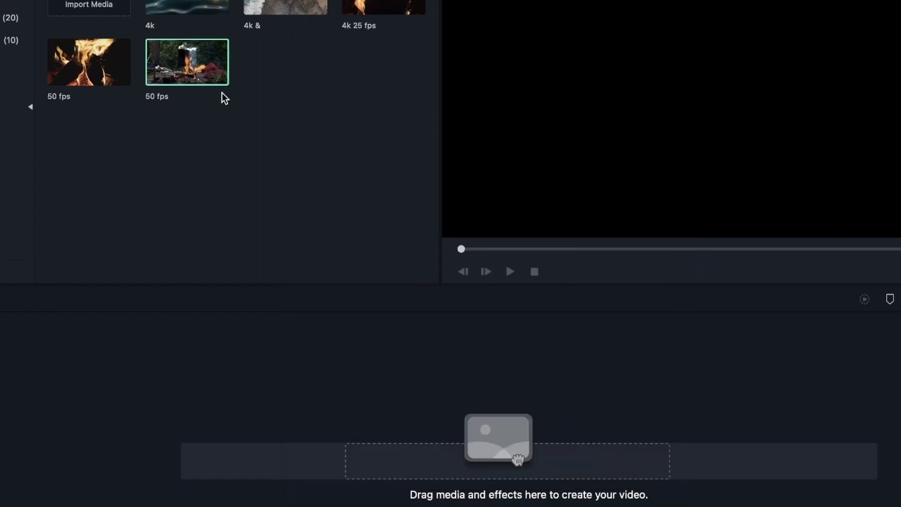
right_click(184, 10)
click(228, 296)
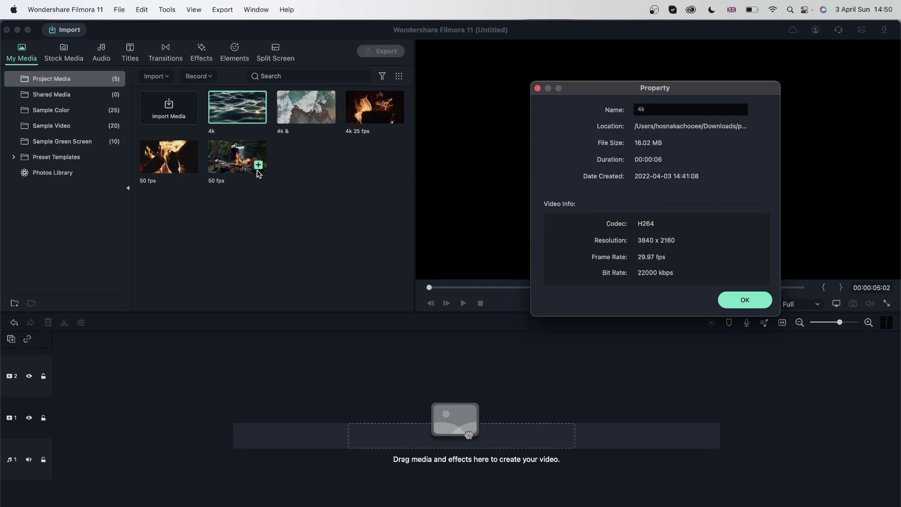
click(745, 302)
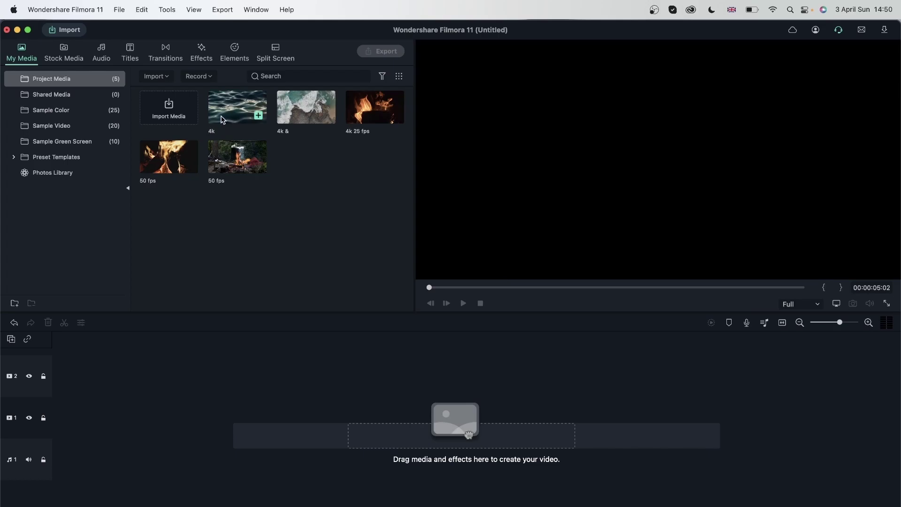
Place the 4k and 4k & clips back to back on video track 1, matching the project to 3840X2160 at 29.97fps.
drag(221, 119, 56, 416)
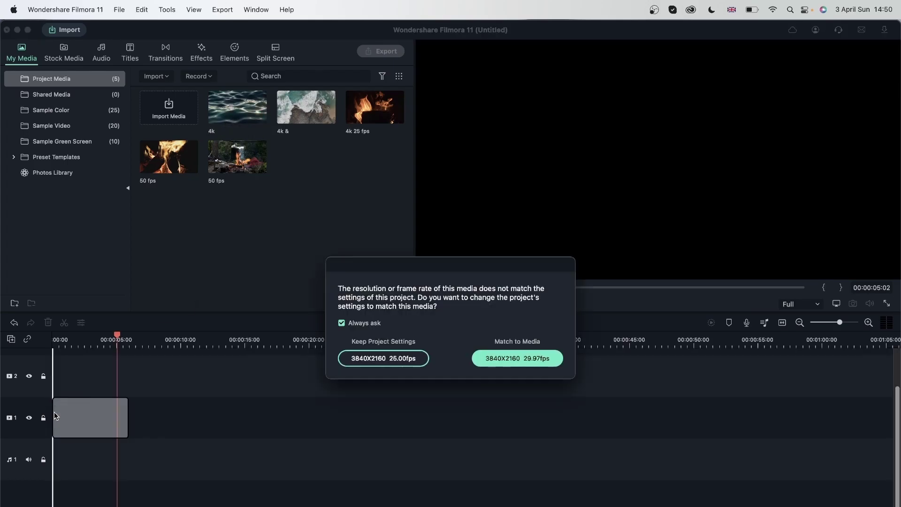
click(525, 360)
drag(297, 114, 109, 371)
Scrub the playhead through the 4k & coast clip on the timeline to check how smoothly it previews.
drag(103, 338, 244, 379)
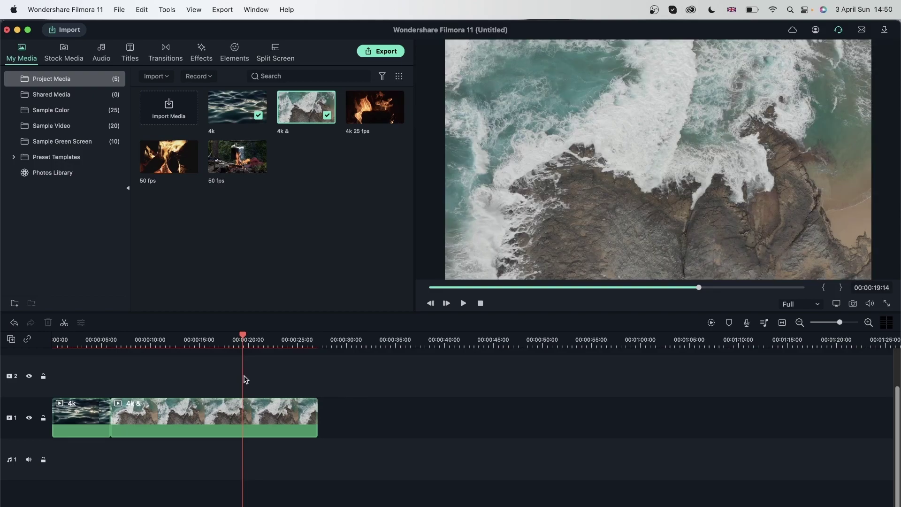
drag(282, 338, 247, 368)
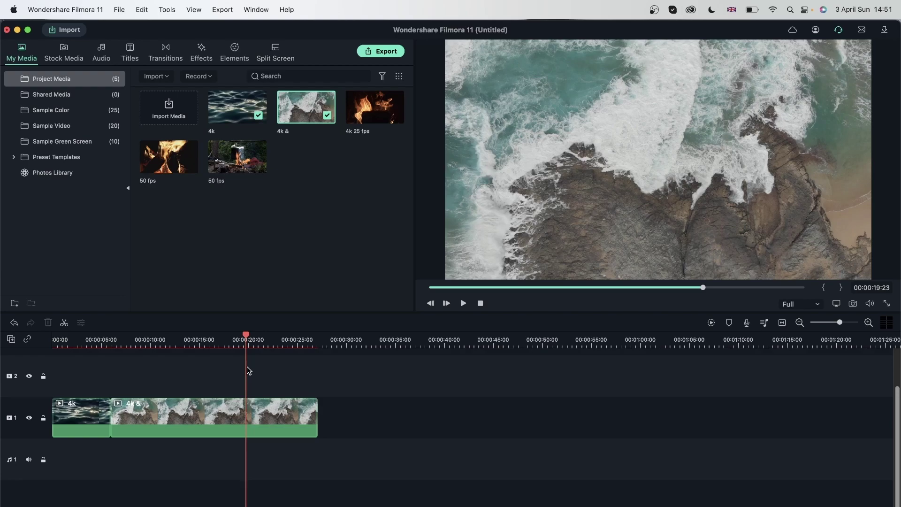
drag(249, 370, 193, 376)
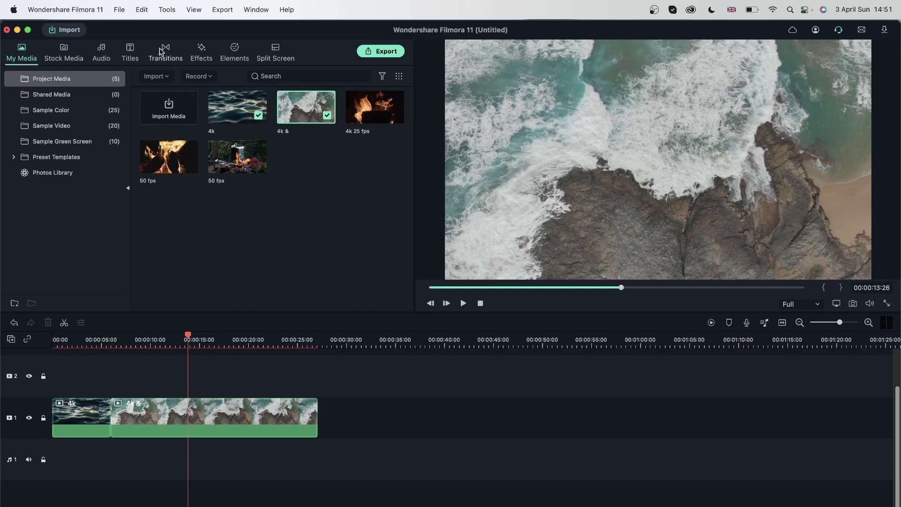
Check the resolution and frame rate of the 4k & coast clip in its properties.
right_click(296, 104)
click(353, 322)
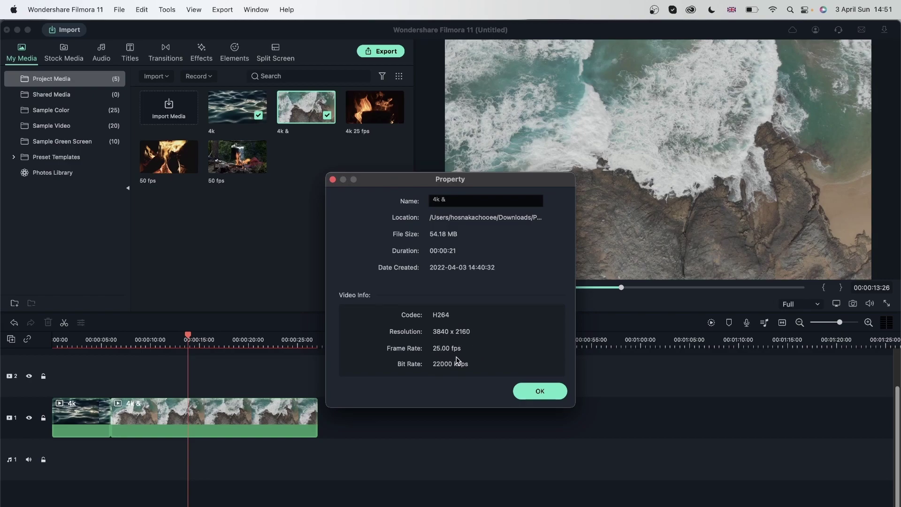
drag(510, 181, 354, 63)
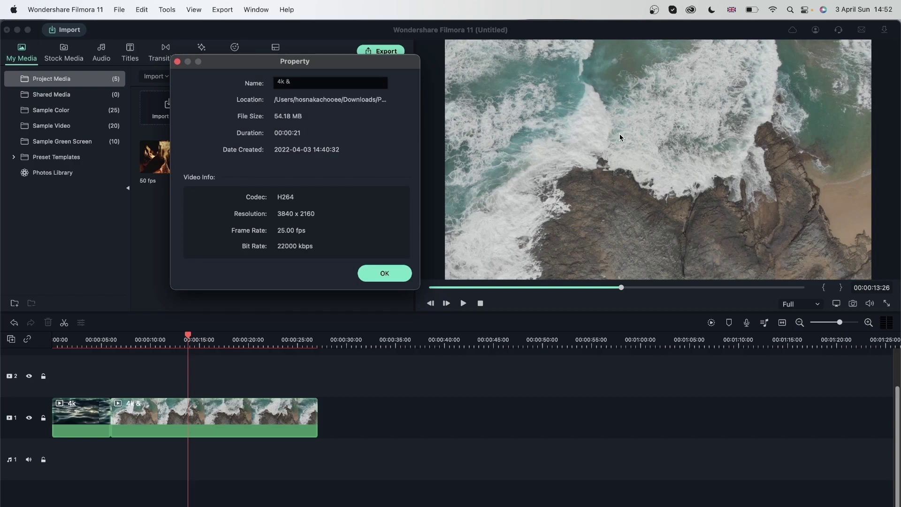
click(372, 273)
Slow the 4k & coast clip on the timeline to 0.25X and preview it full screen.
click(227, 427)
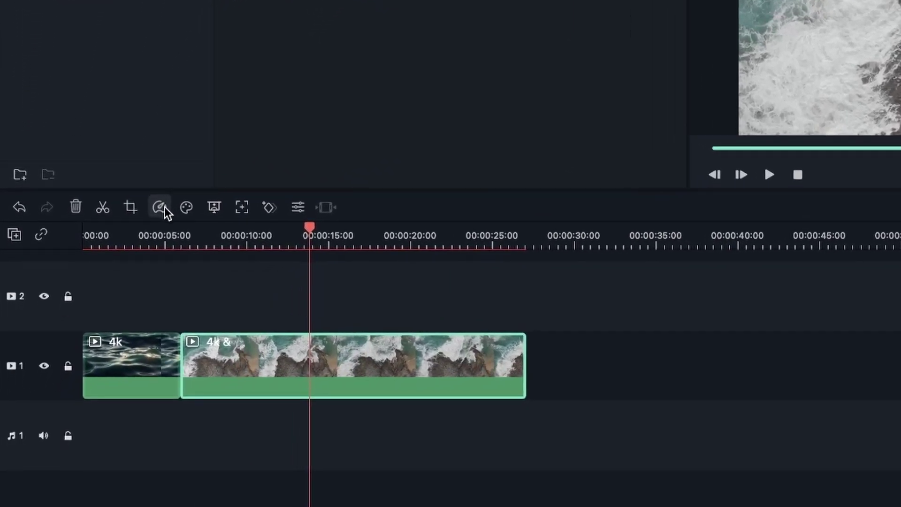
click(99, 323)
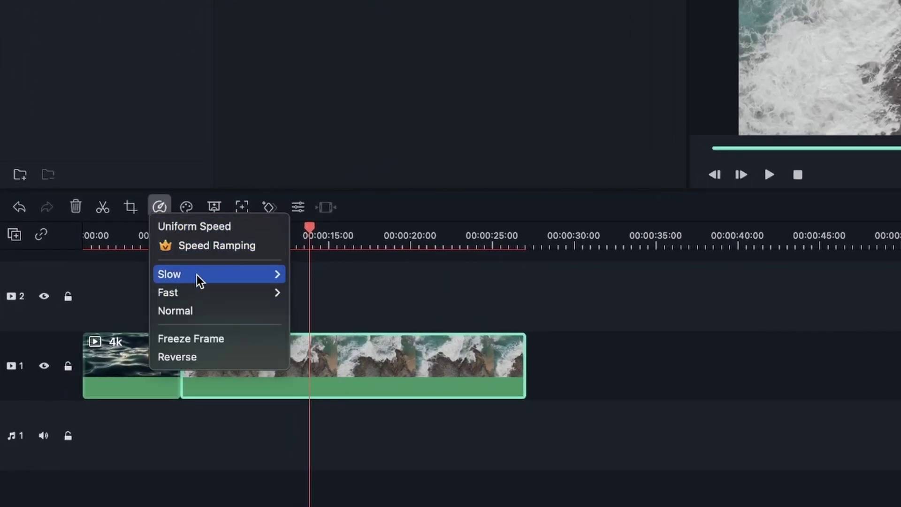
mouse_move(196, 274)
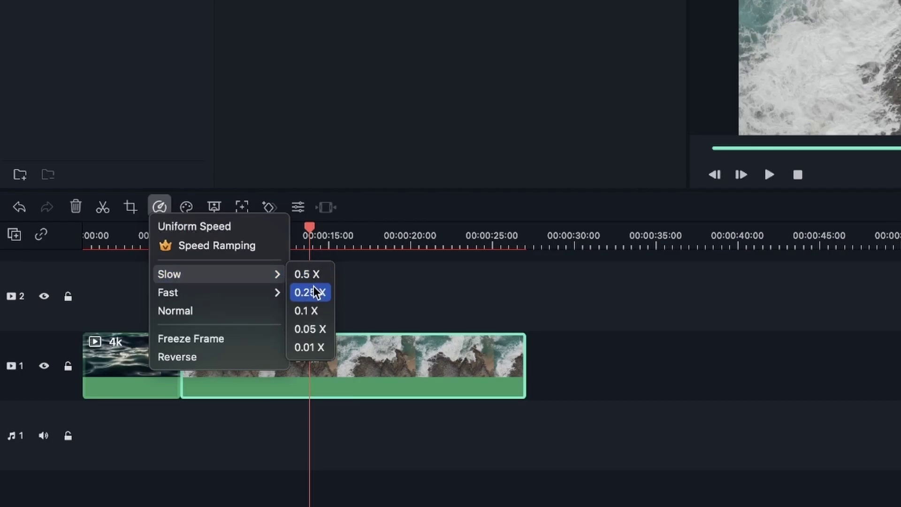
click(316, 295)
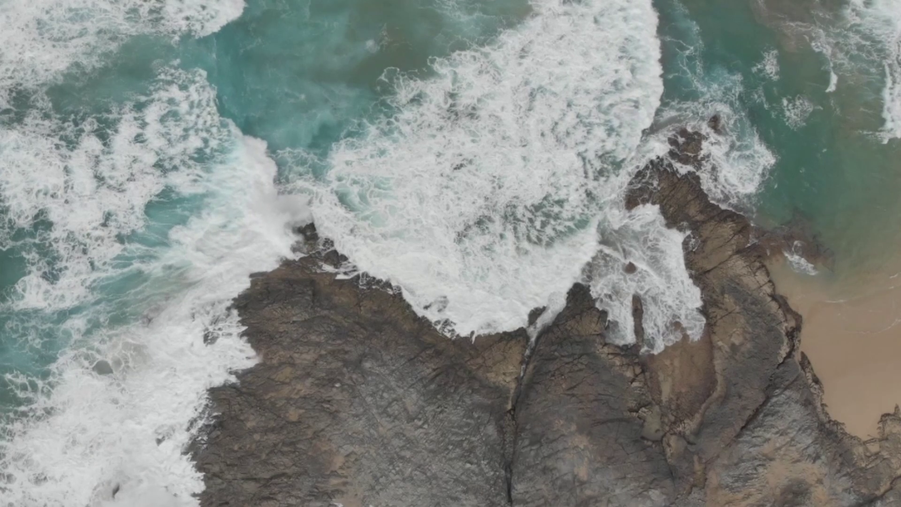
key(Escape)
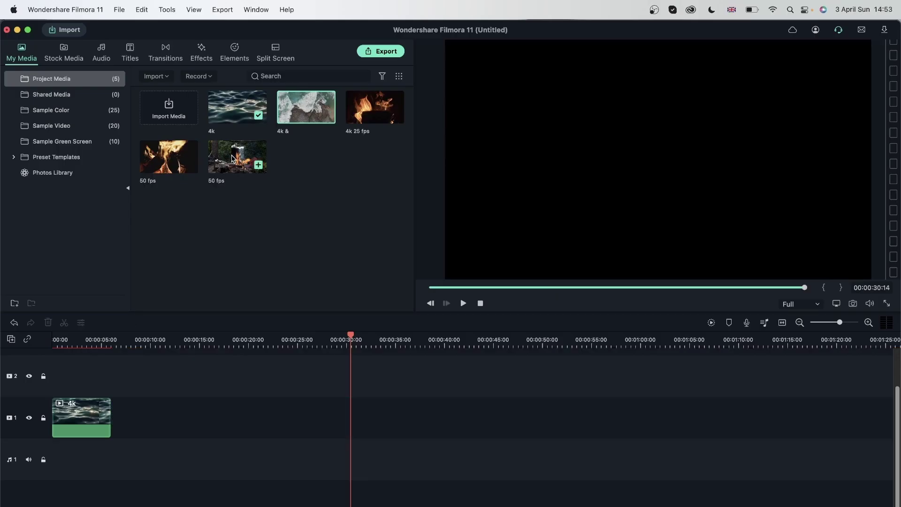
Check the frame rates of the two 50 fps clips, the campfire and the burning logs, in their properties.
click(231, 158)
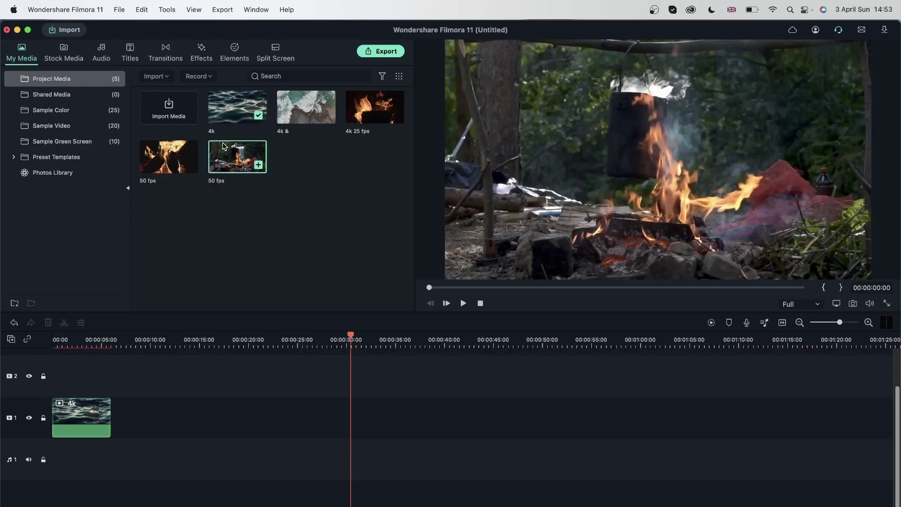
right_click(231, 156)
click(292, 381)
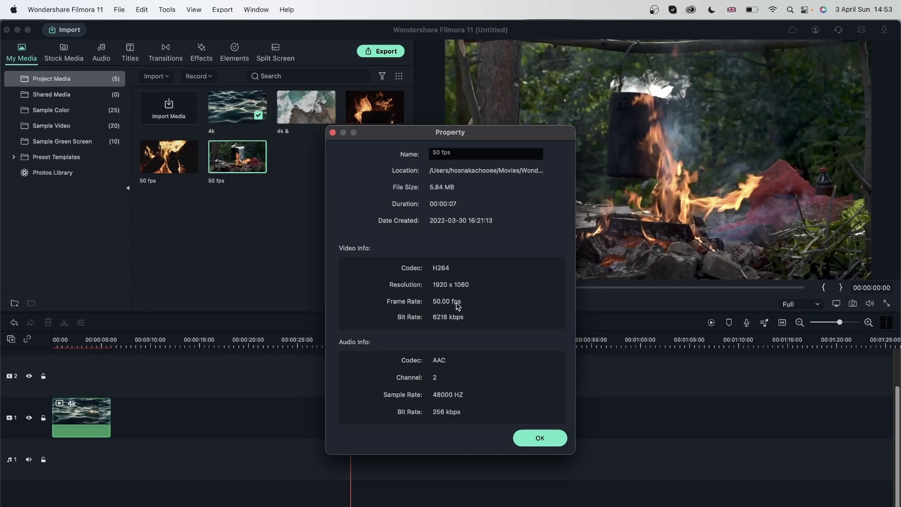
click(540, 437)
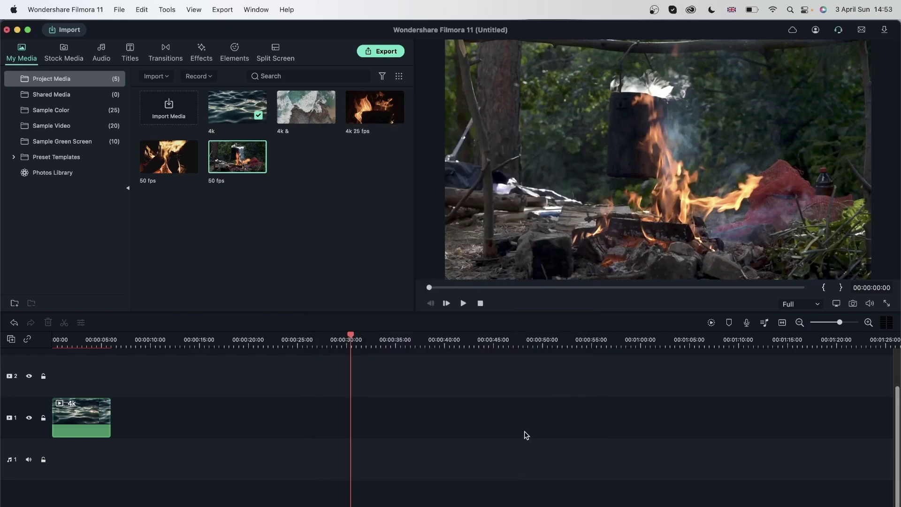
right_click(166, 159)
click(221, 360)
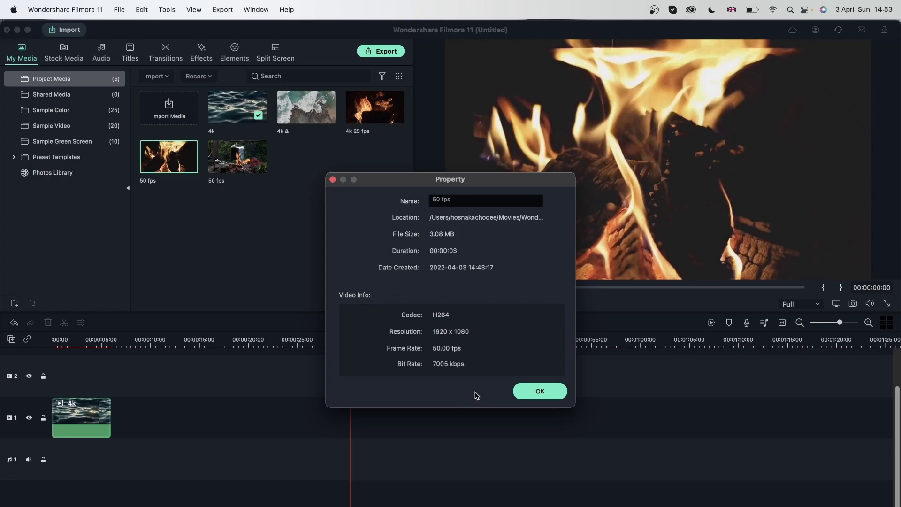
click(553, 392)
Place the 50 fps burning logs clip on video track 1 at about 18 seconds and slow it to 0.25X.
drag(178, 154, 235, 446)
click(97, 323)
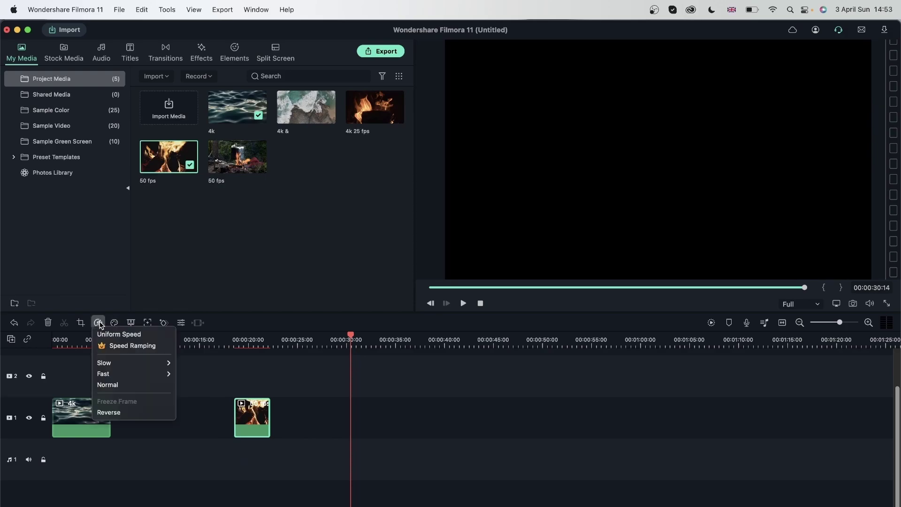
mouse_move(113, 363)
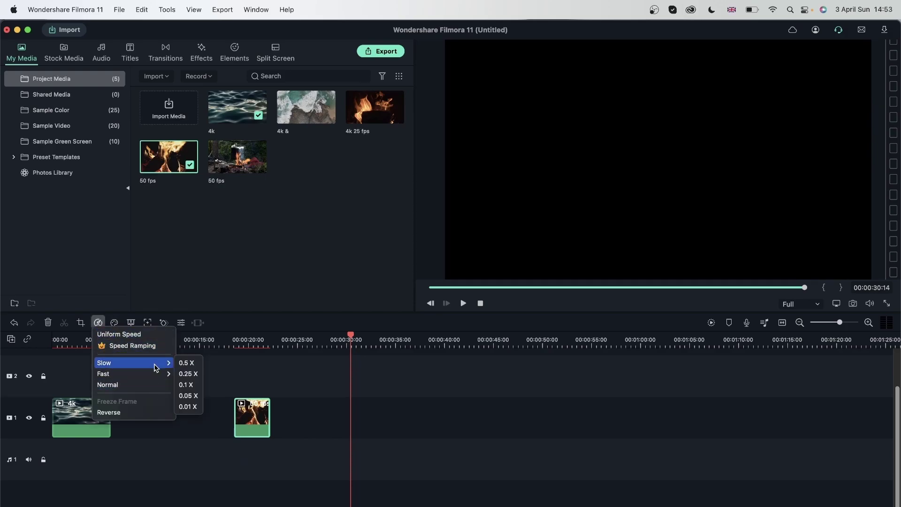
click(190, 374)
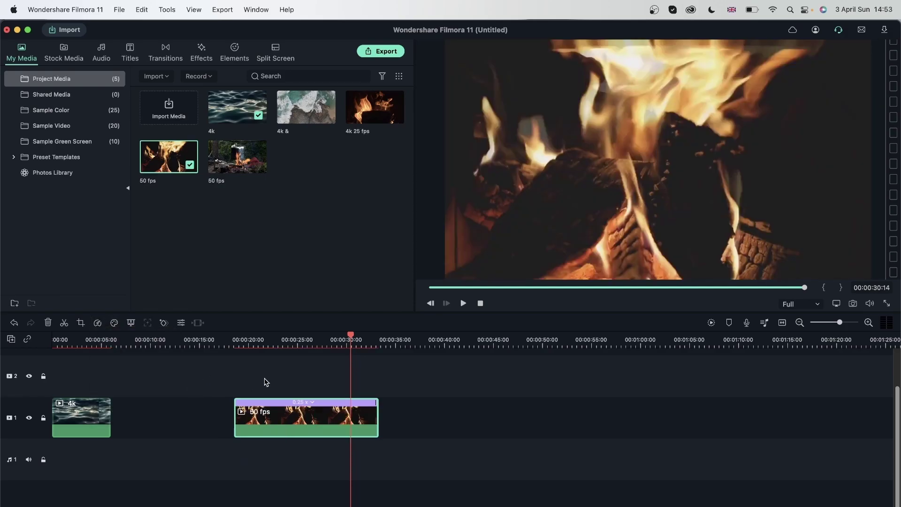
Play back the slowed burning logs clip from its beginning.
click(239, 340)
key(space)
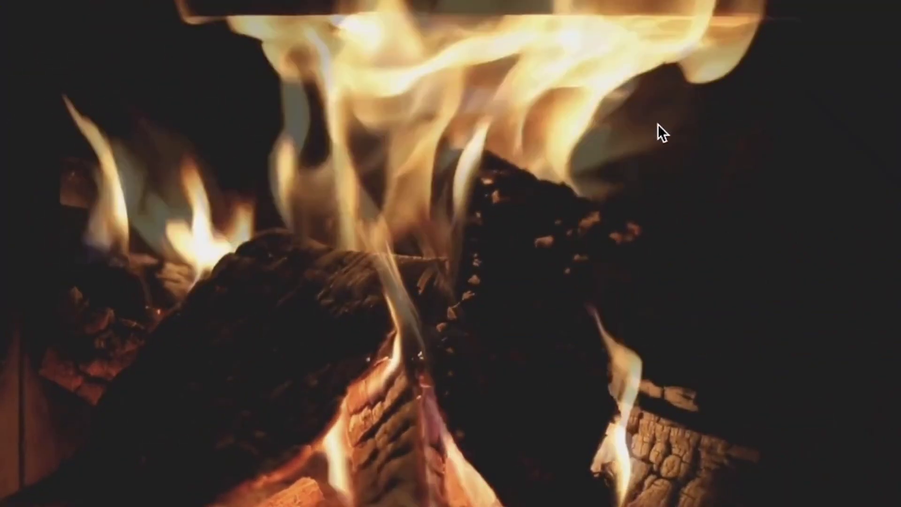
key(space)
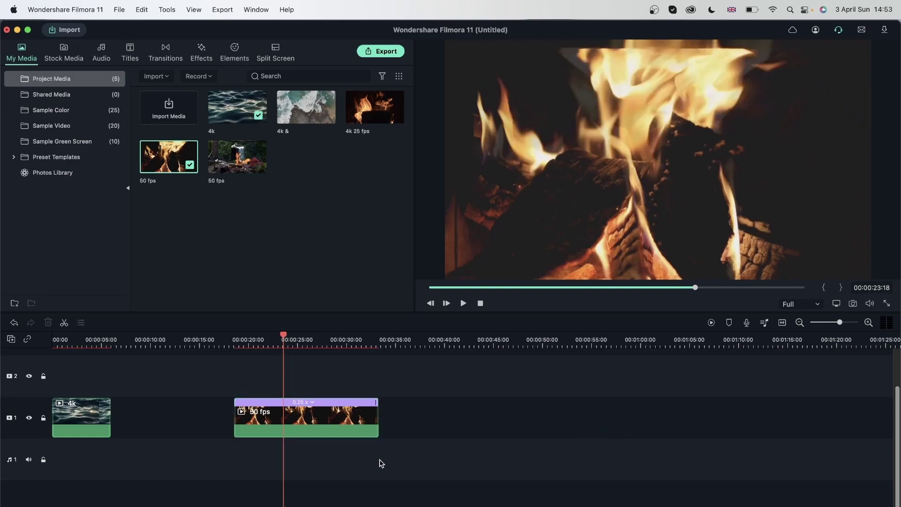
Delete all clips from the timeline.
click(223, 397)
drag(493, 418, 44, 380)
click(47, 322)
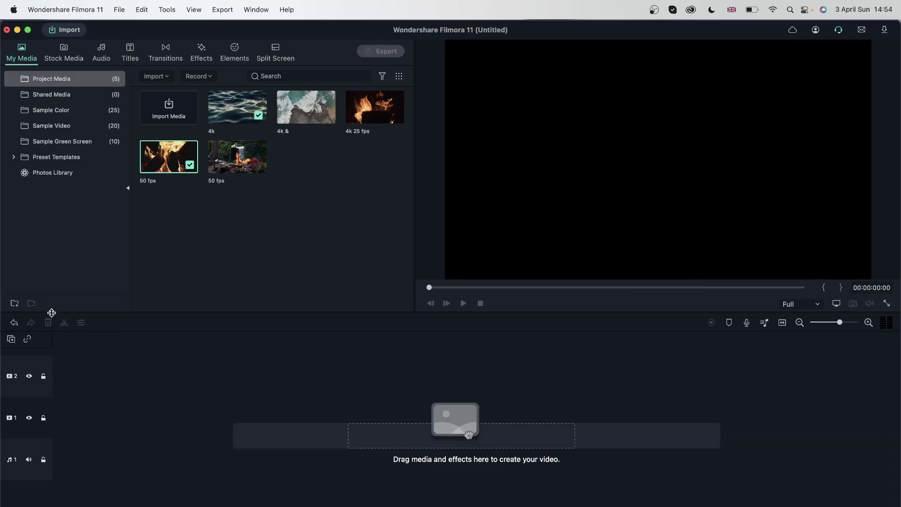
Create a proxy file for the 4k water clip and place the clip at the start of video track 1.
mouse_move(243, 111)
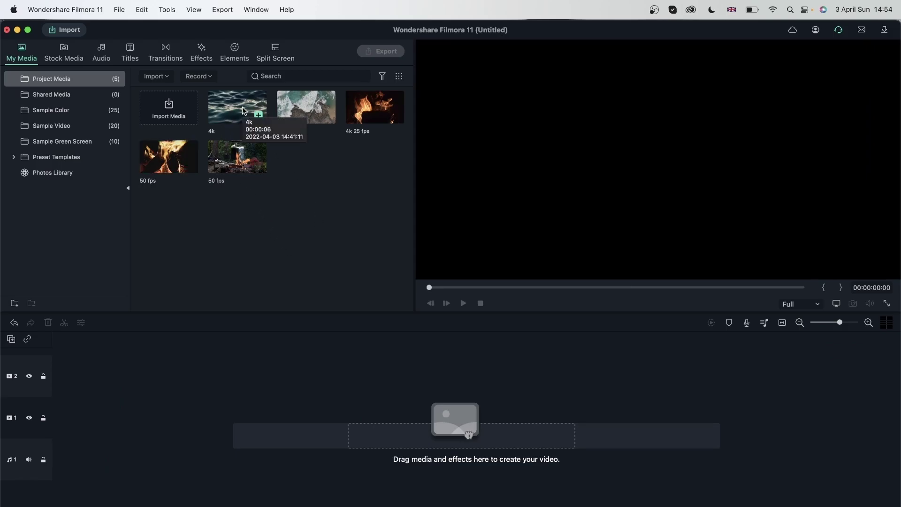
click(234, 107)
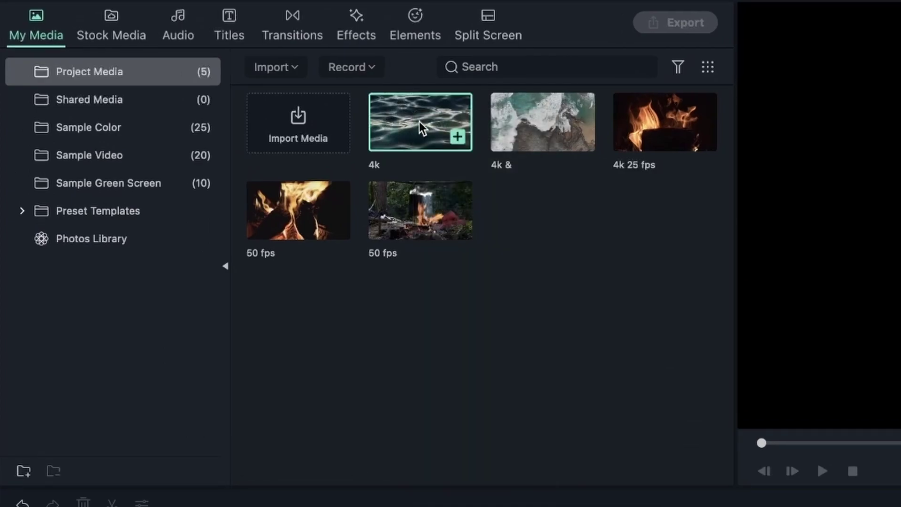
right_click(416, 123)
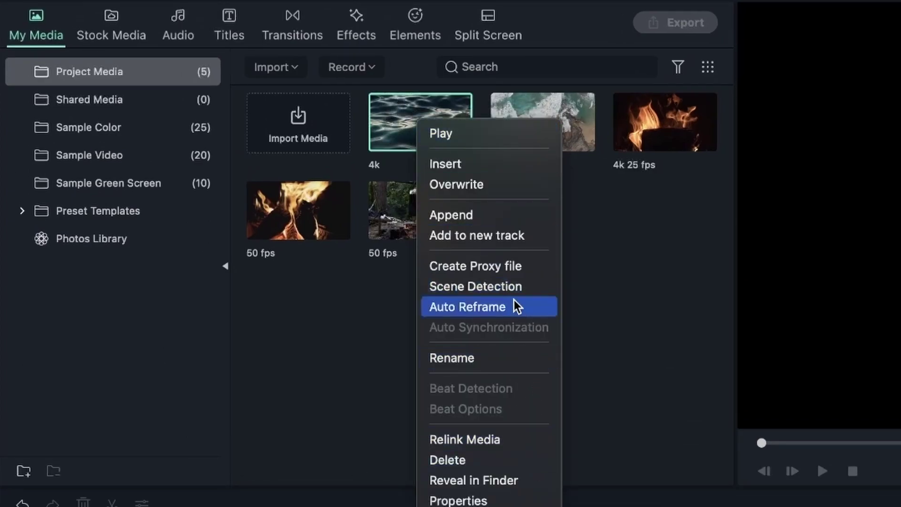
click(485, 266)
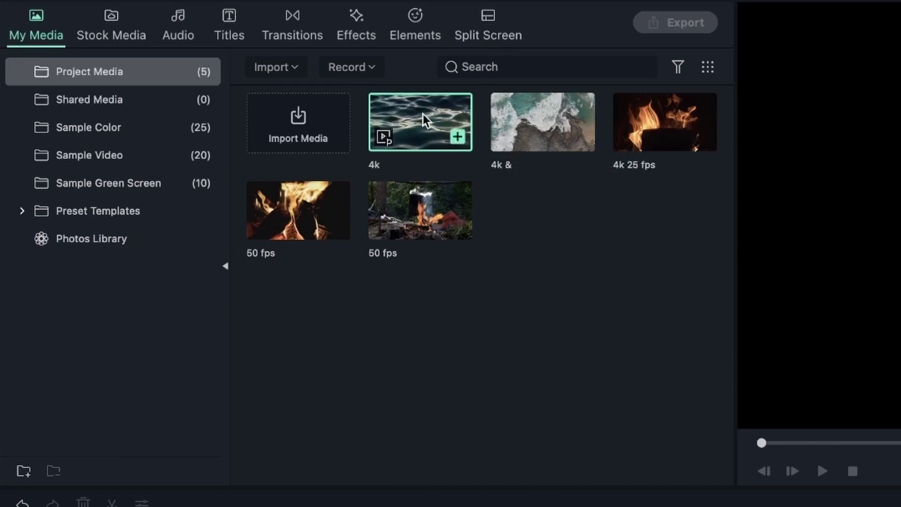
drag(424, 109, 87, 506)
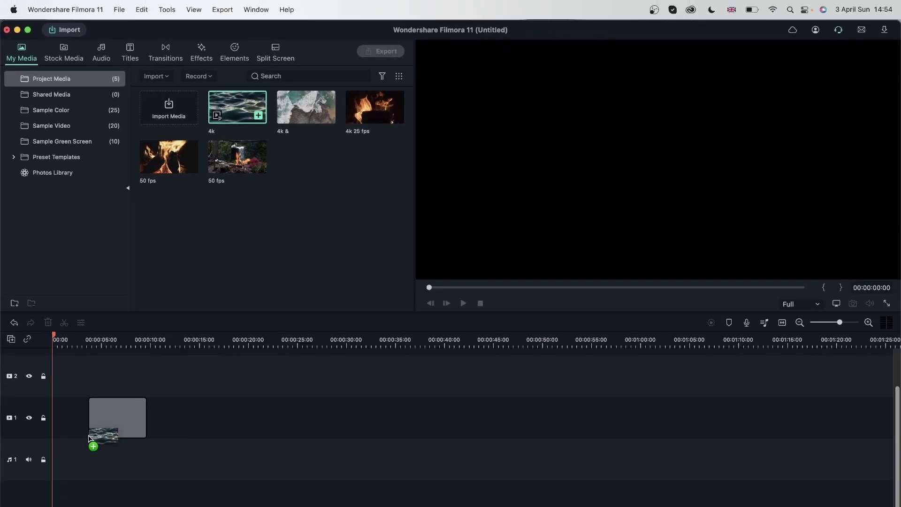
drag(47, 433, 55, 432)
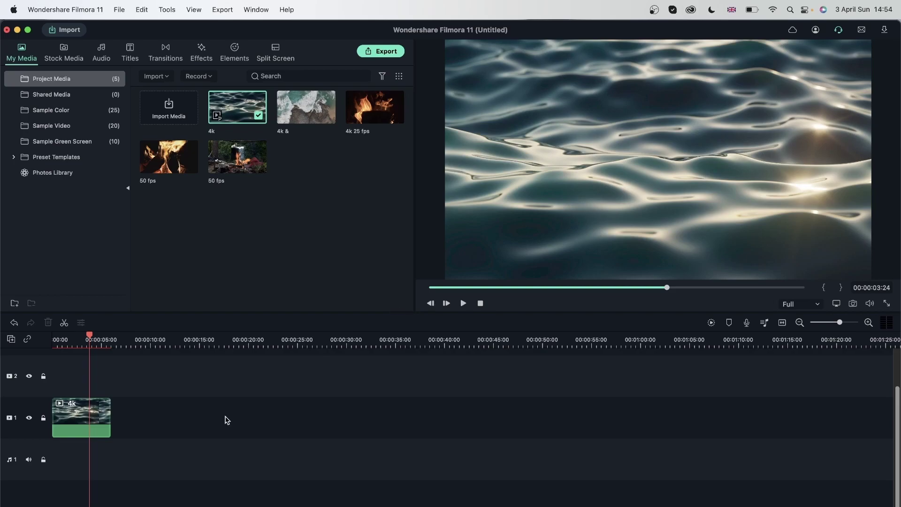
Scrub through the 4k water clip on the timeline to check its preview playback.
click(64, 338)
drag(66, 338, 83, 342)
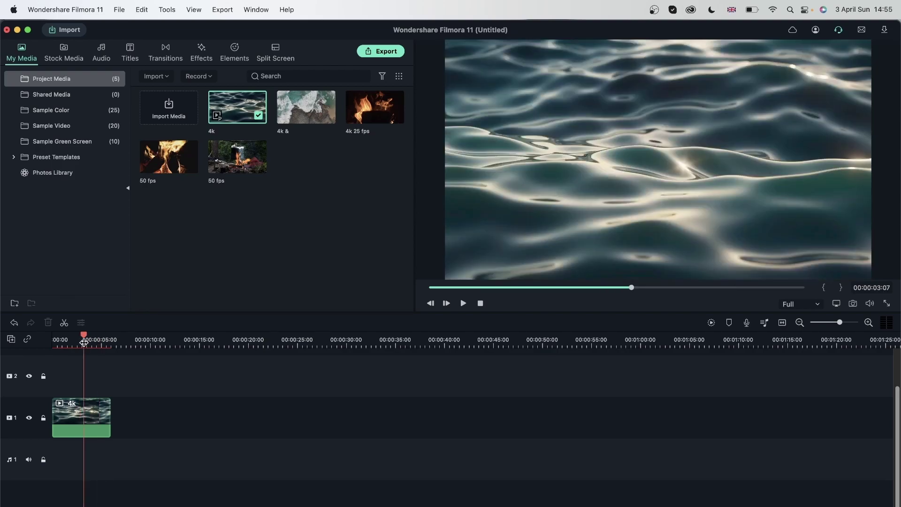
click(101, 342)
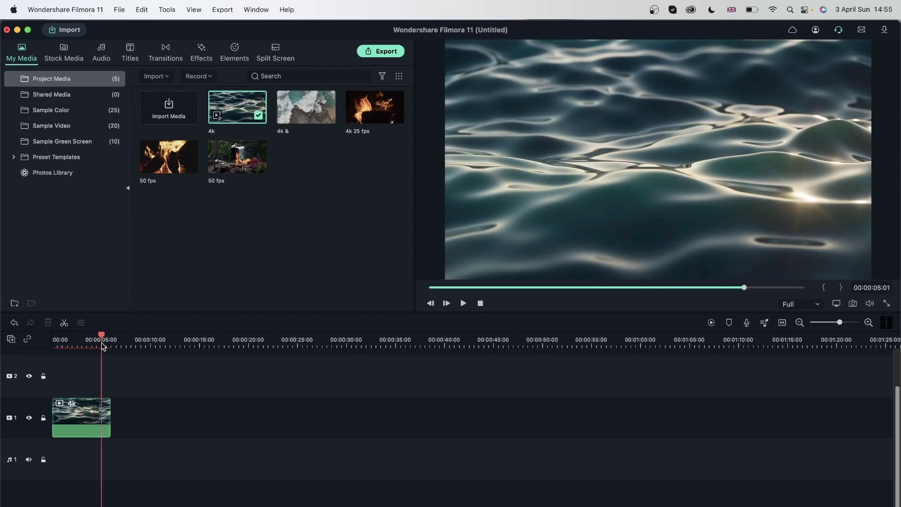
click(82, 343)
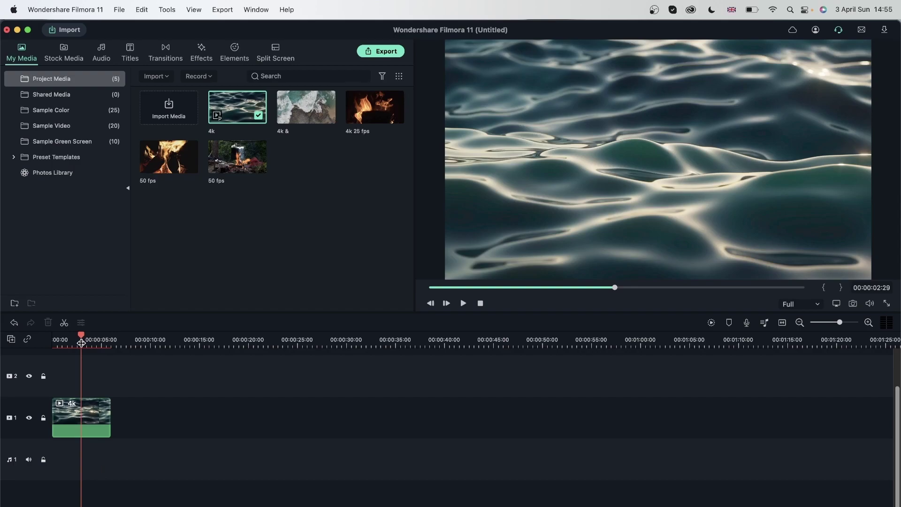
Check the resolution and frame rate of the campfire 50 fps clip in its properties.
click(315, 112)
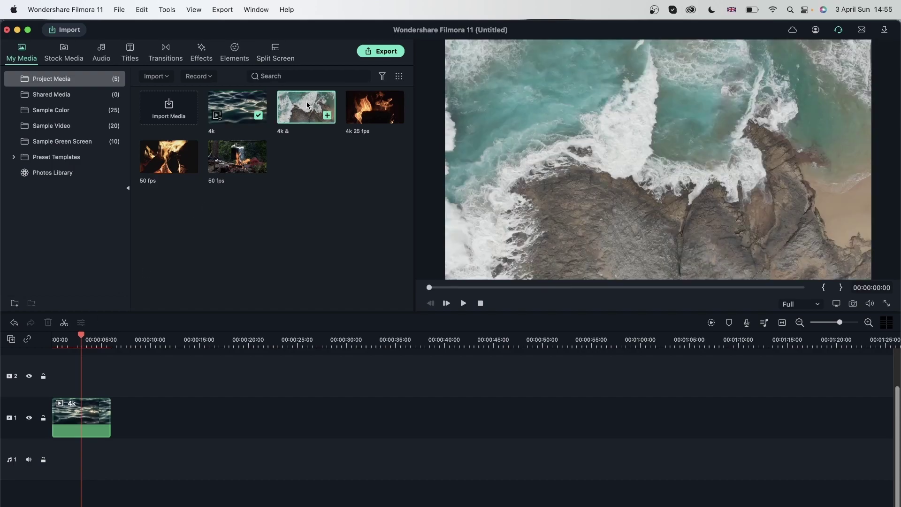
click(247, 161)
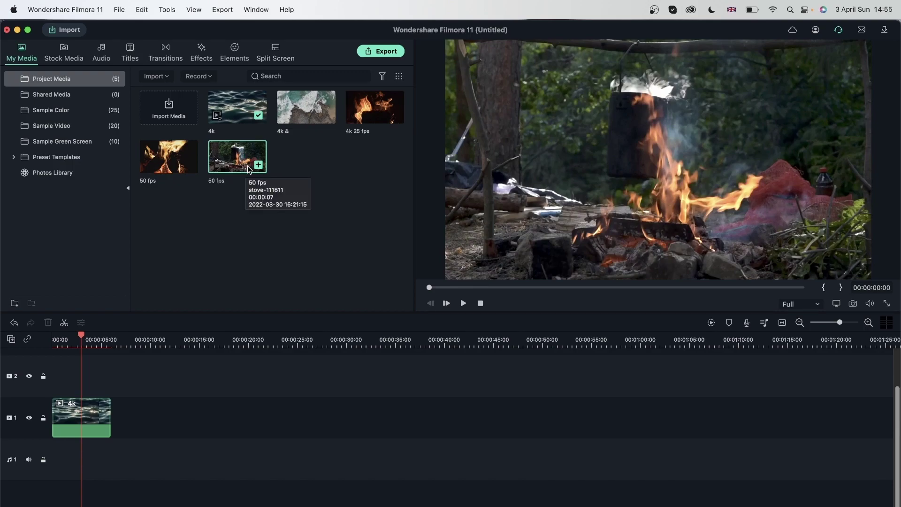
right_click(239, 152)
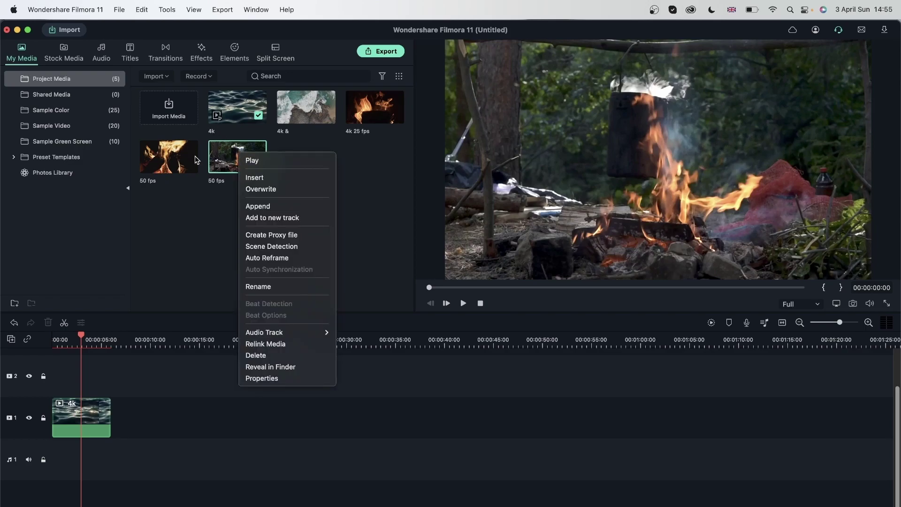
click(277, 379)
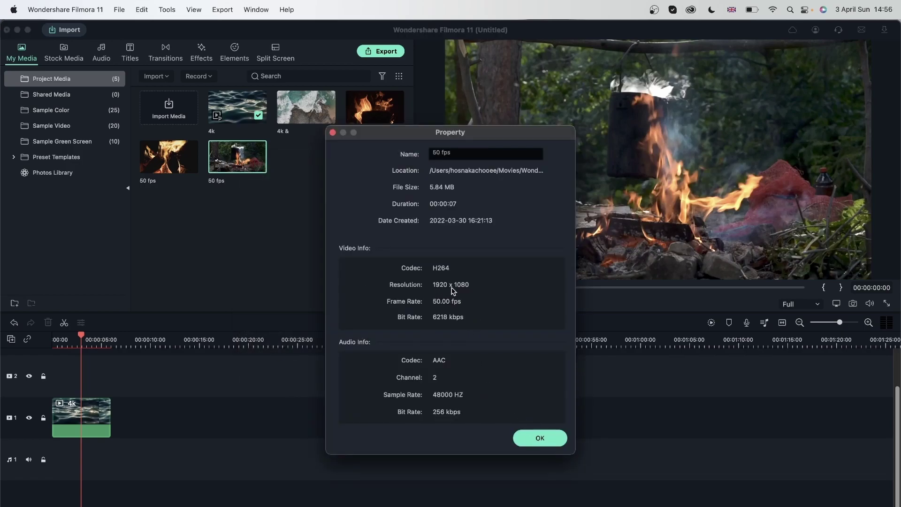
click(533, 445)
Create a proxy file for the campfire 50 fps clip and place the clip right after the 4k clip on video track 1.
right_click(244, 147)
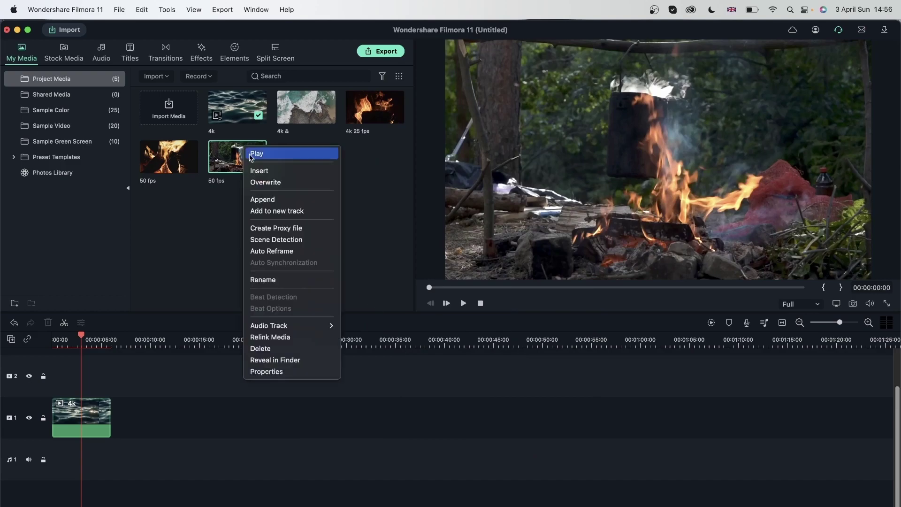
click(299, 232)
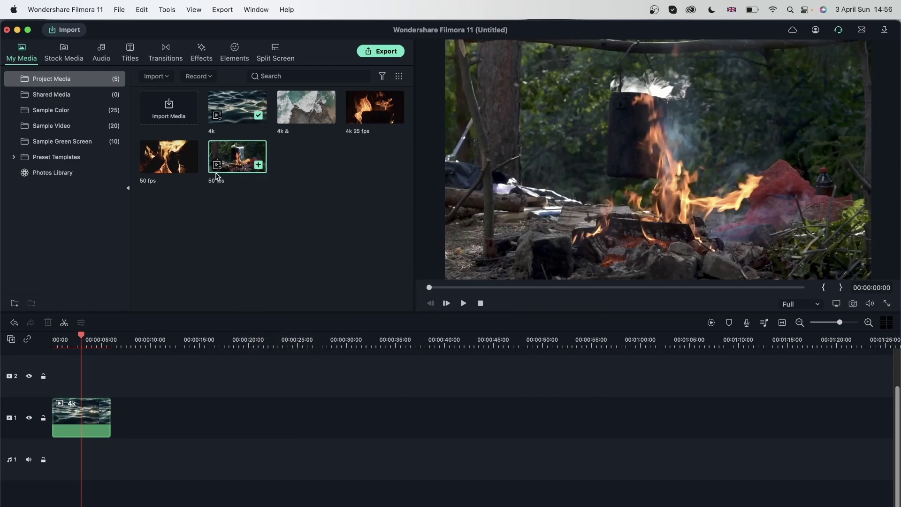
drag(235, 169, 121, 434)
Play back part of the campfire clip on the timeline to check its preview.
click(120, 342)
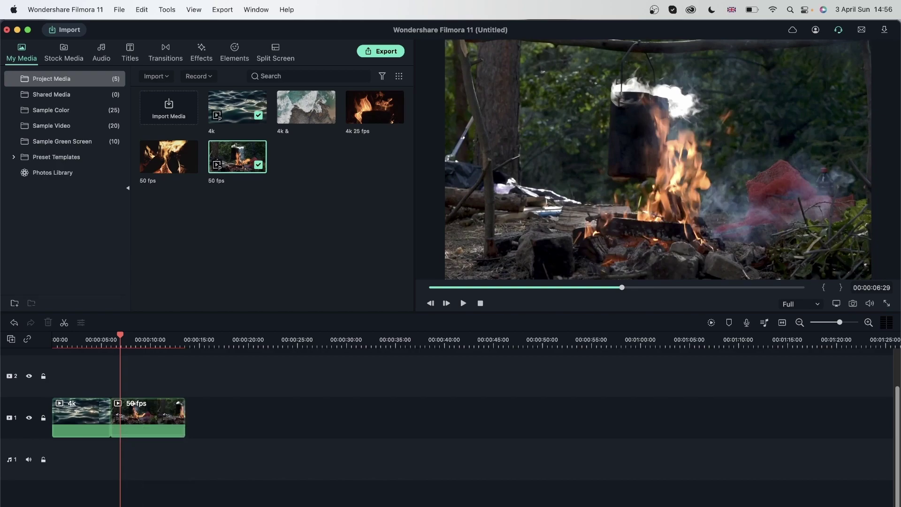
key(space)
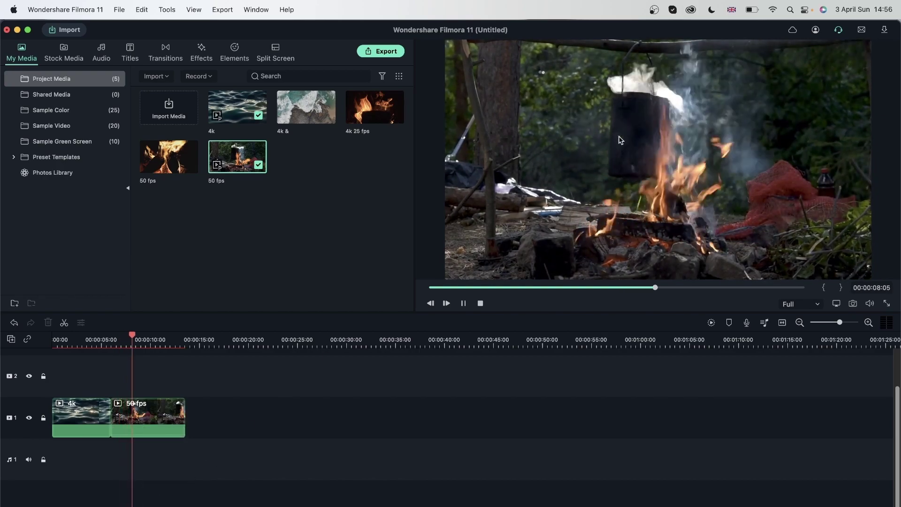
key(space)
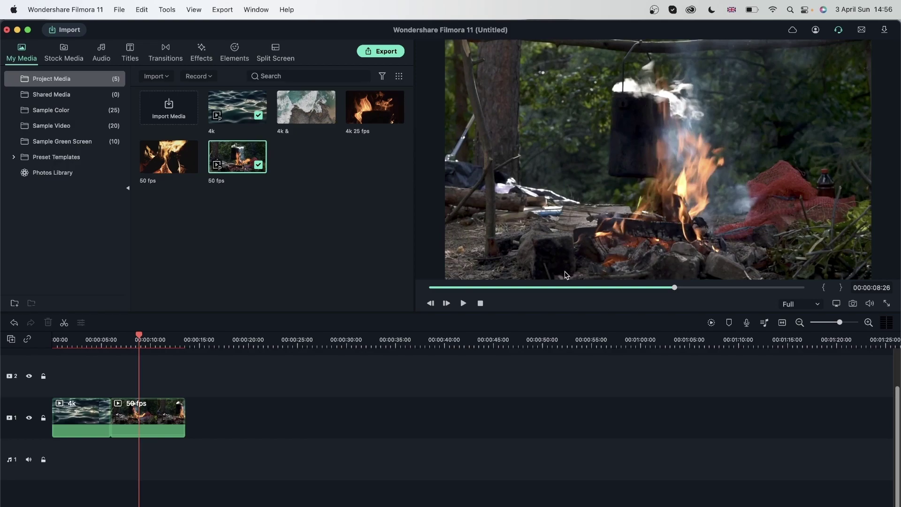
mouse_move(254, 159)
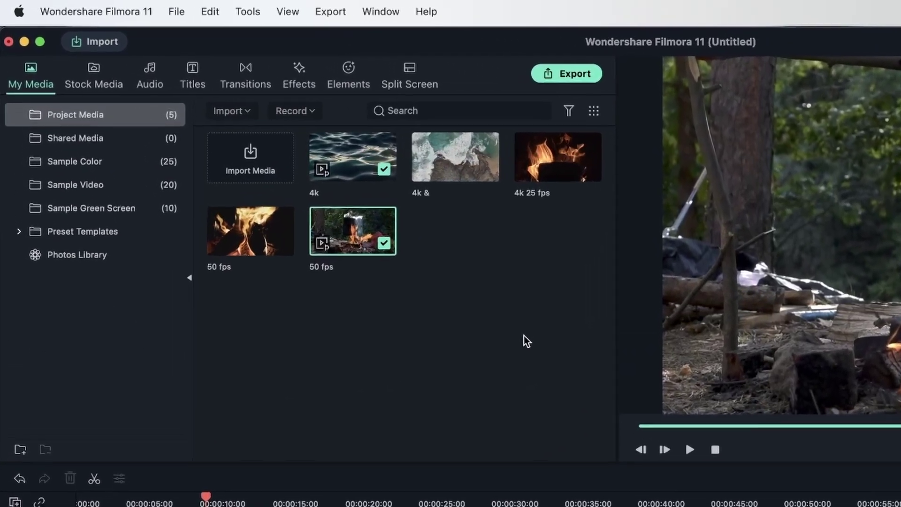
right_click(543, 141)
right_click(461, 330)
right_click(449, 163)
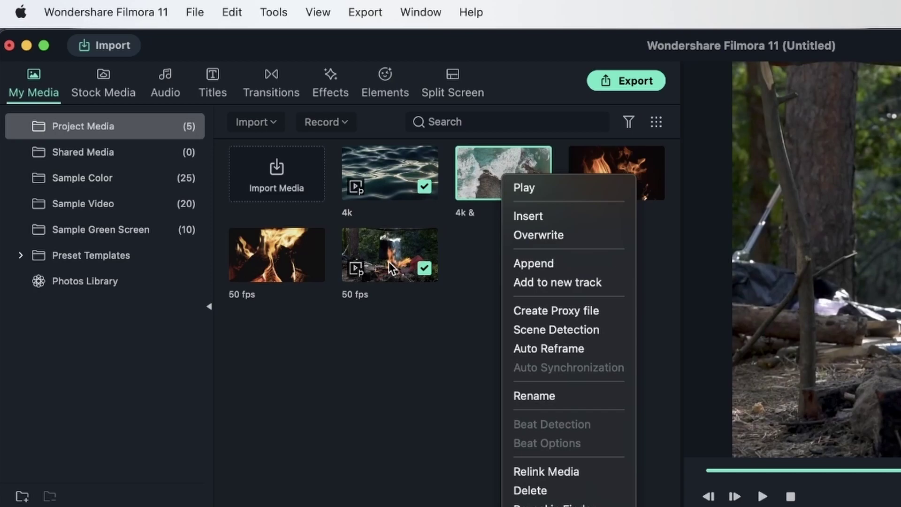
click(370, 382)
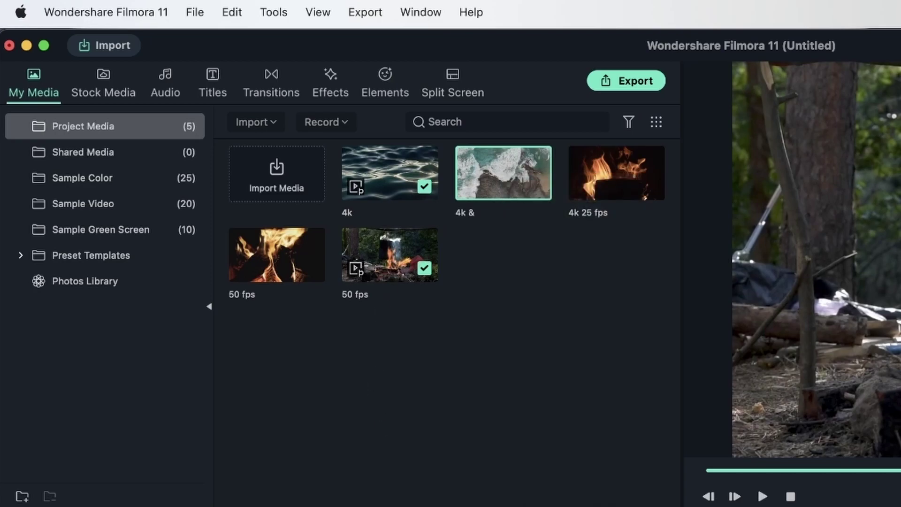
In the performance preferences, enable automatic proxy creation for resolutions higher than 1920 x 1080.
click(172, 12)
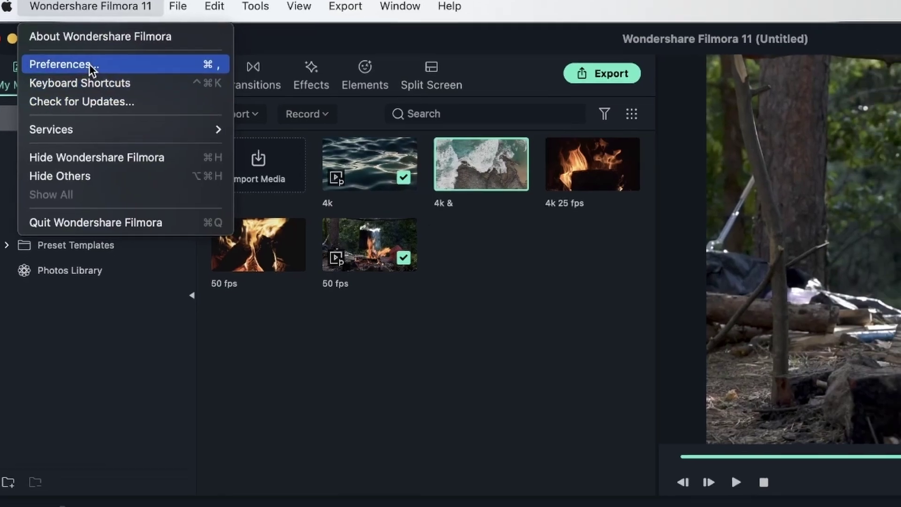
click(100, 72)
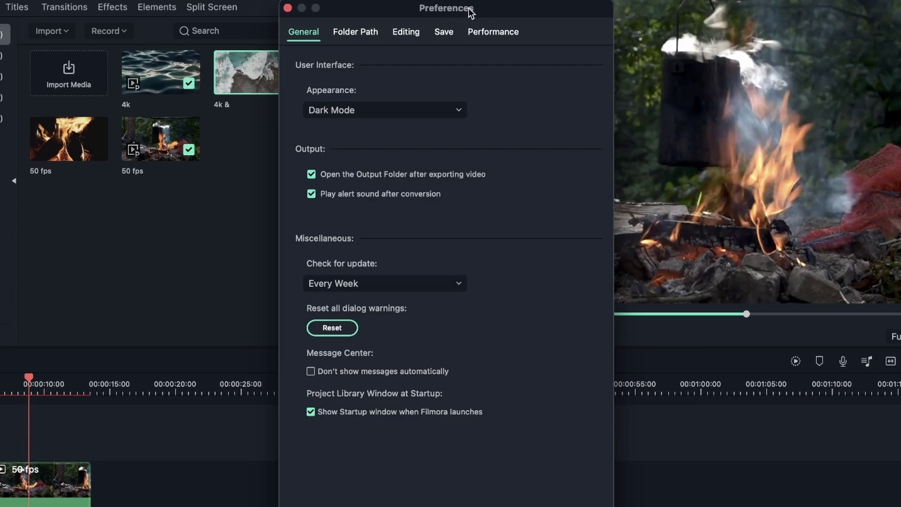
click(483, 34)
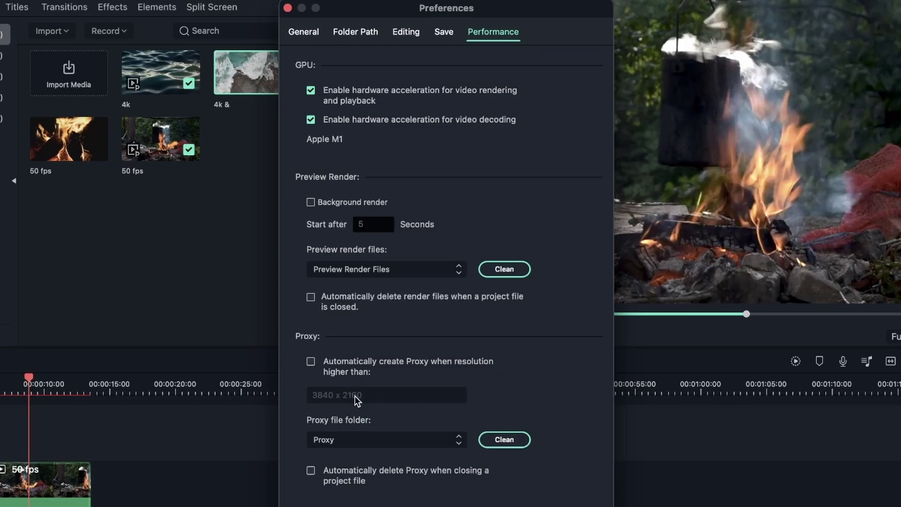
click(311, 363)
click(382, 396)
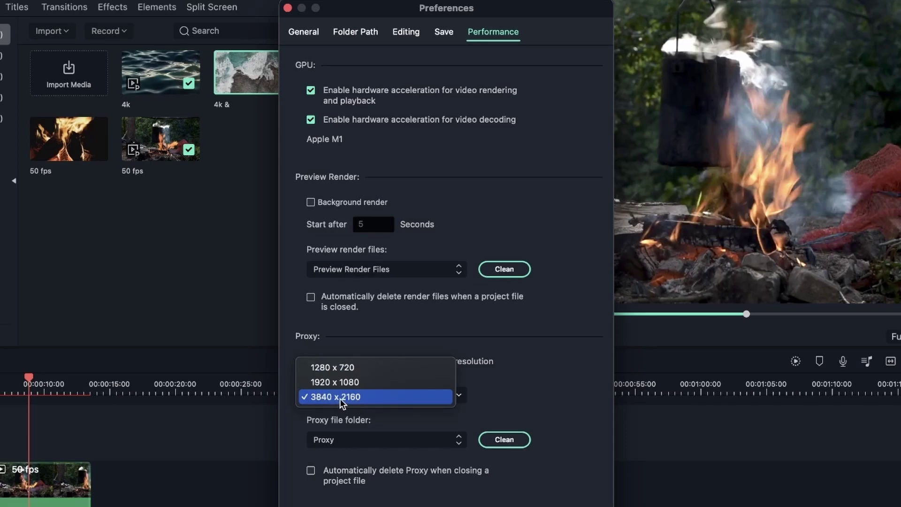
click(354, 399)
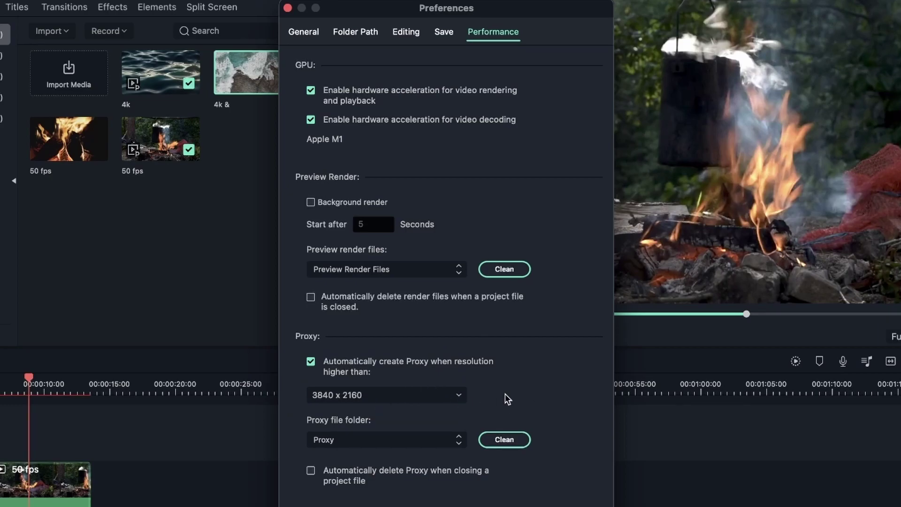
click(446, 395)
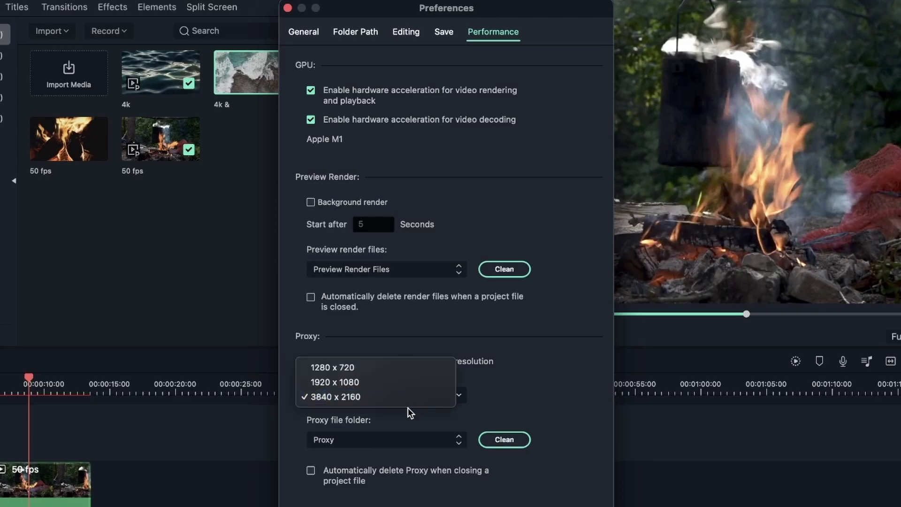
click(393, 383)
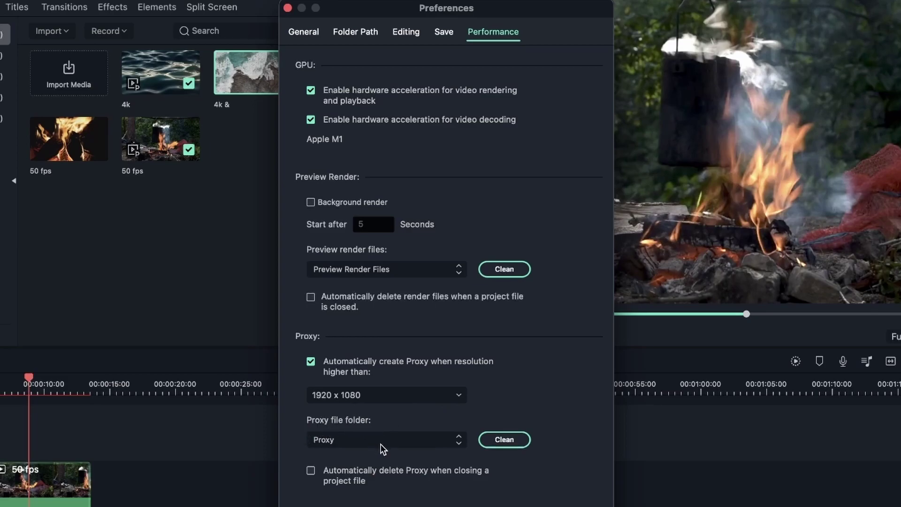
Keep Proxy as the proxy file folder and enable automatic proxy deletion when closing a project file, leaving the preferences closed.
click(416, 444)
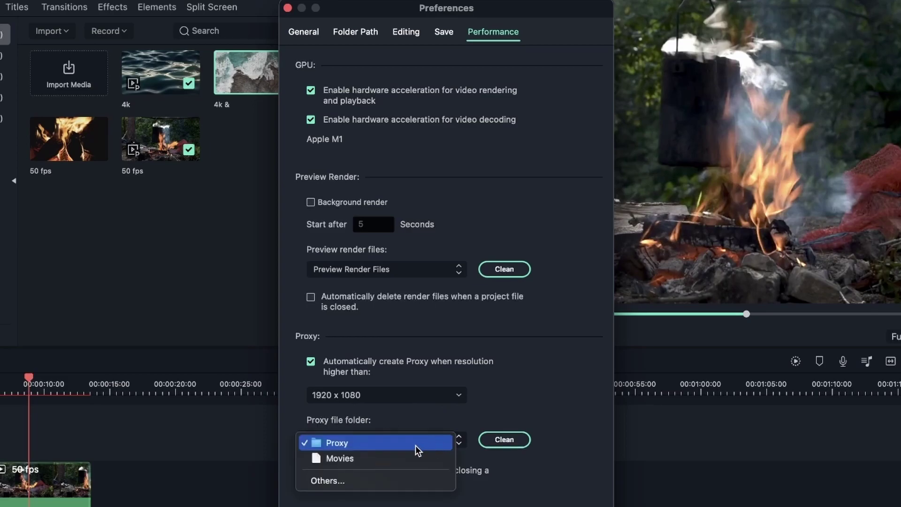
click(354, 444)
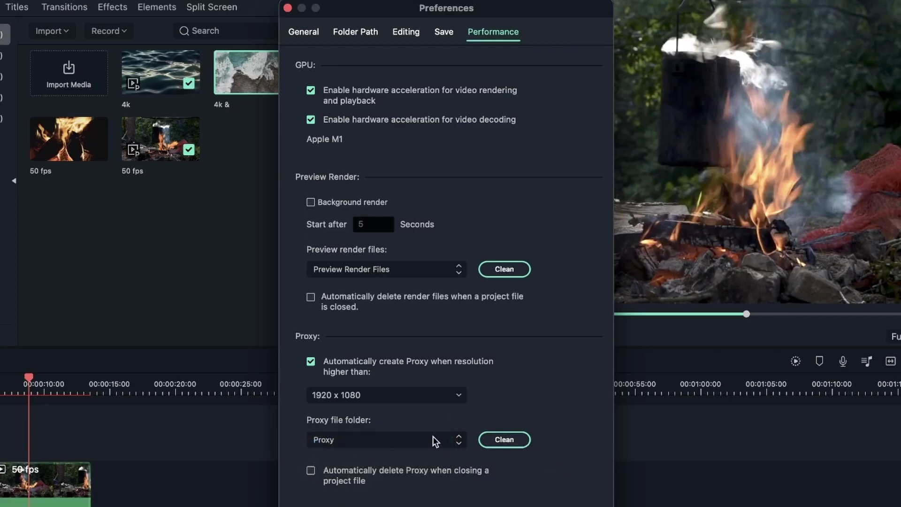
click(434, 443)
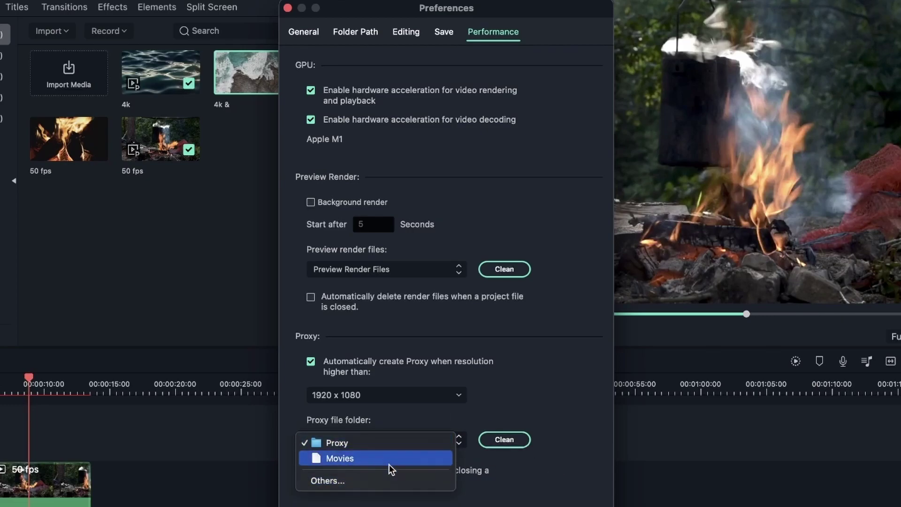
click(539, 389)
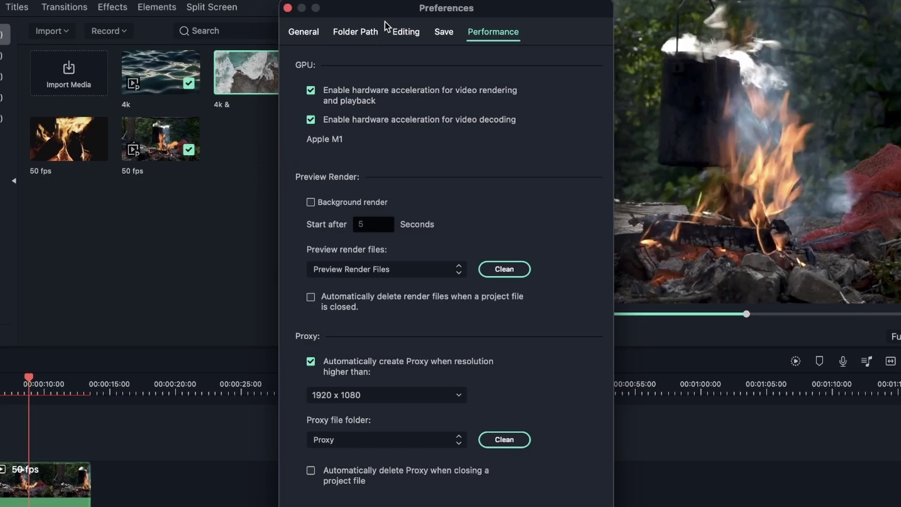
drag(389, 7, 540, 1)
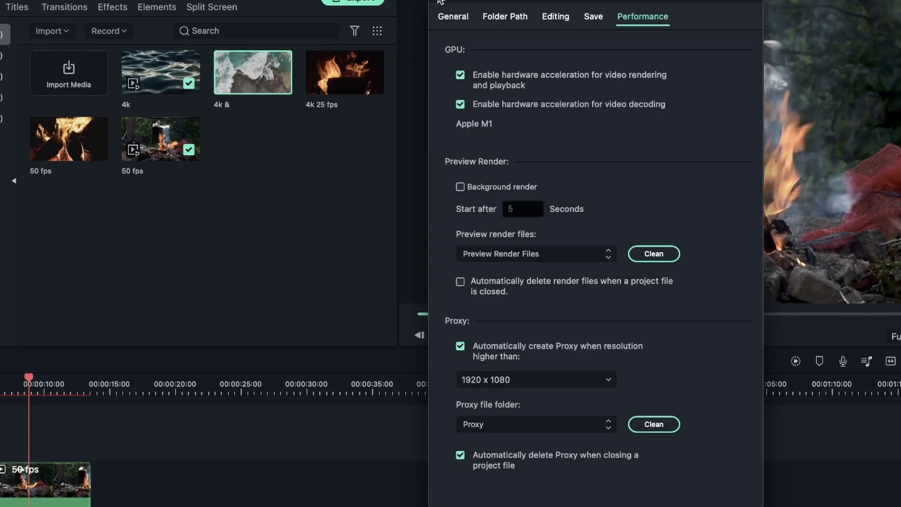
click(441, 8)
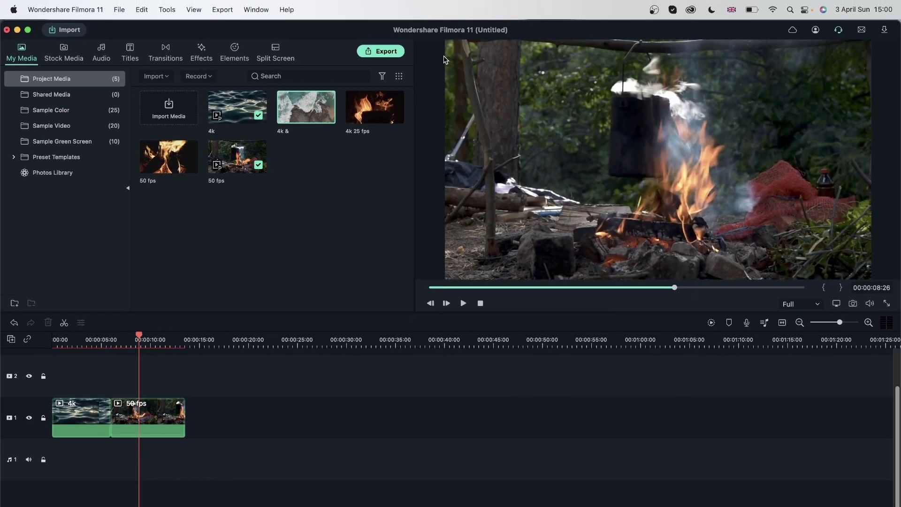
Move the playhead back onto the 4k water clip and delete the 4k & and 4k 25 fps clips from the project media.
drag(142, 337, 101, 336)
click(213, 234)
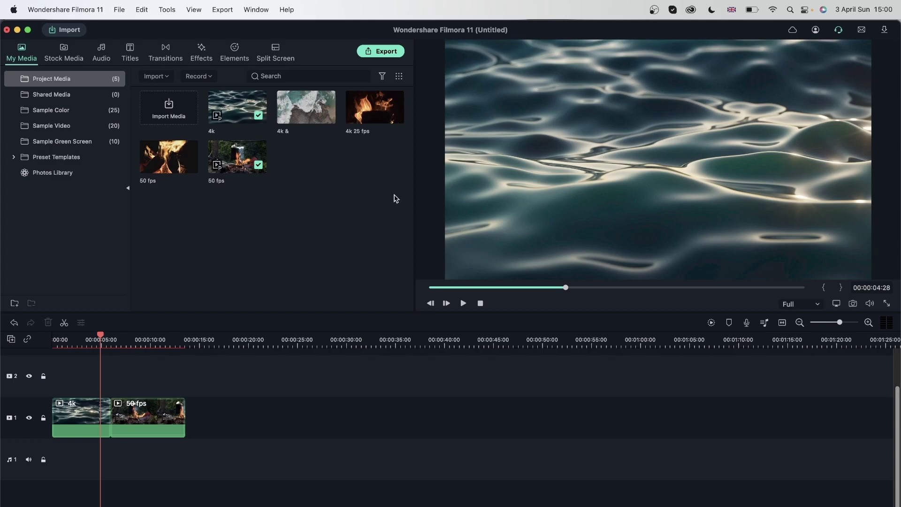
drag(394, 188, 319, 125)
right_click(307, 107)
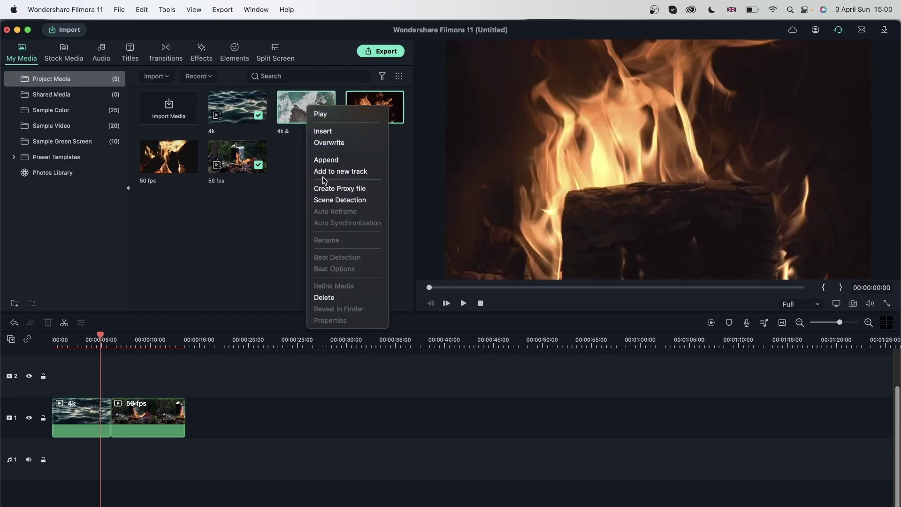
click(324, 298)
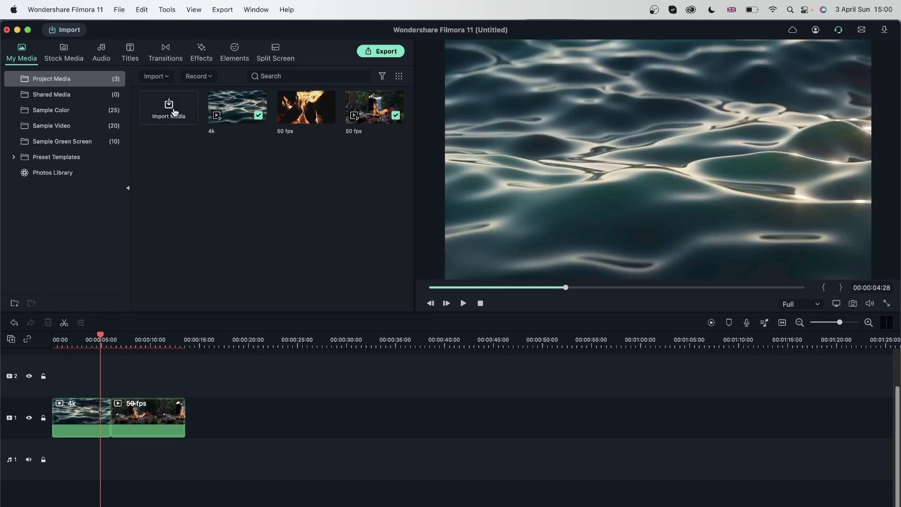
Import Pexels Videos 1409899.mp4 and Pexels Videos 1717998.mp4 from Downloads, accepting proxy copies with Always ask enabled.
click(174, 114)
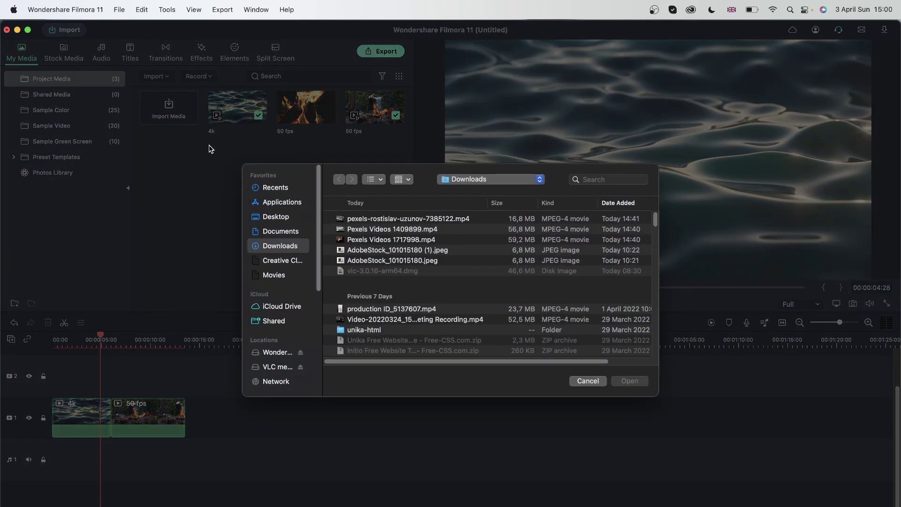
click(386, 231)
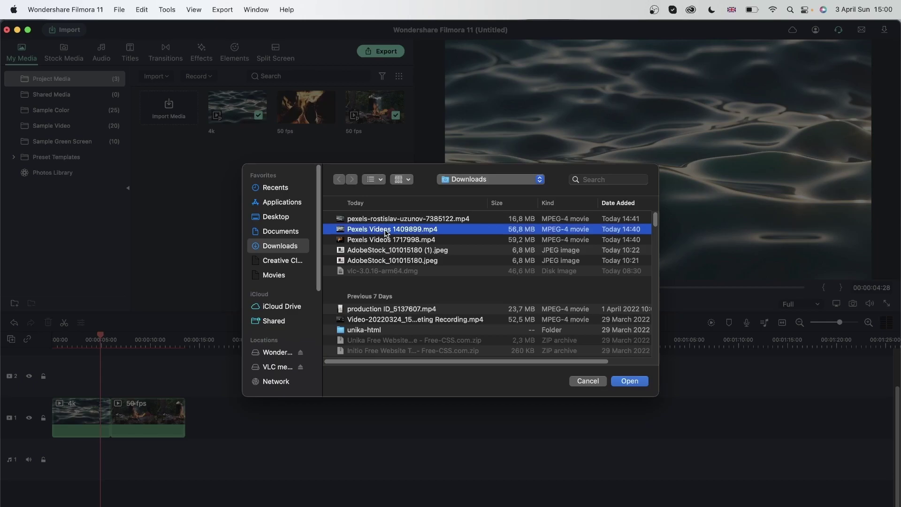
shift+click(386, 240)
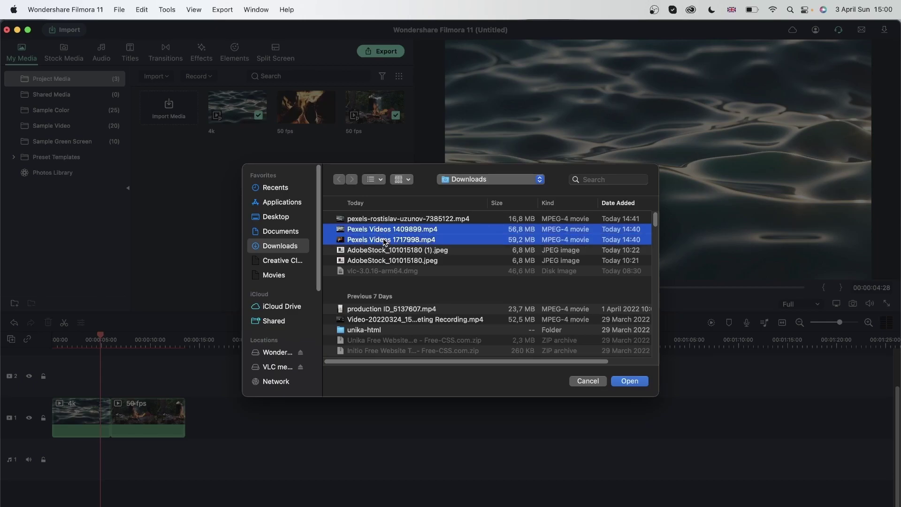
click(630, 382)
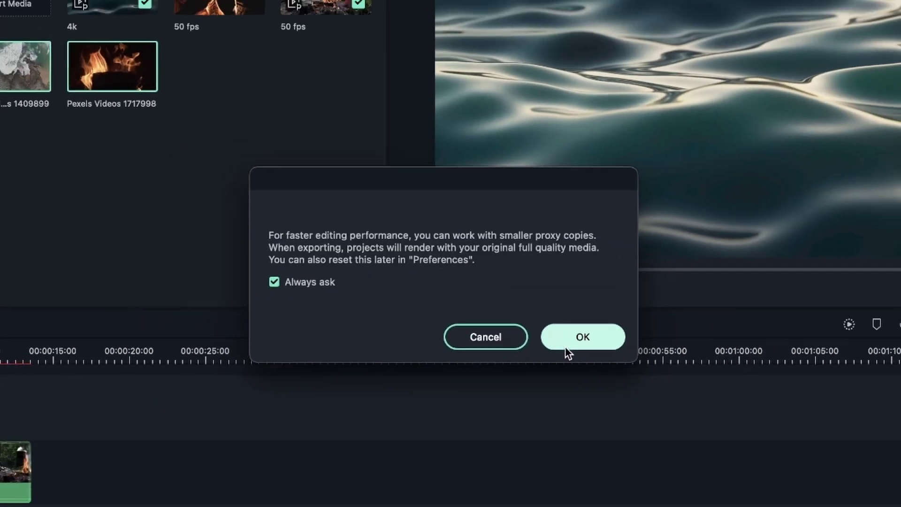
click(587, 355)
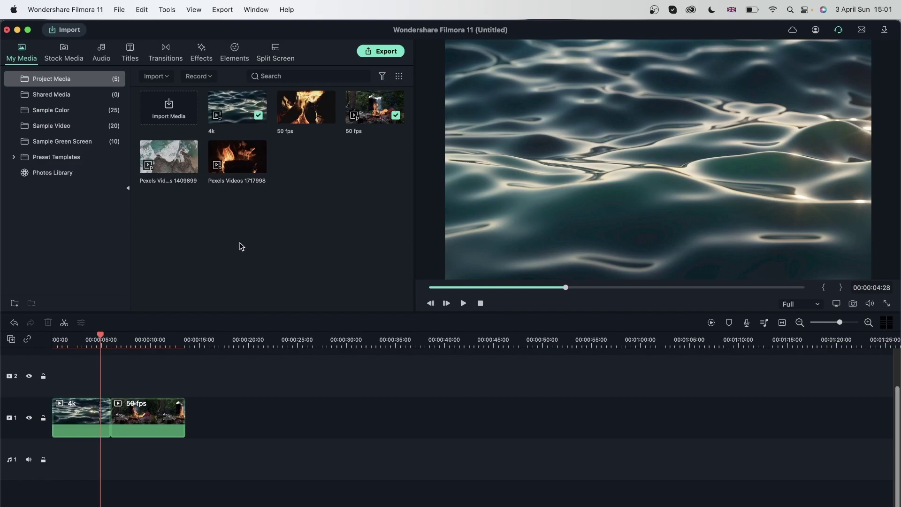
Move the playhead to 00:00:02:18 and append the Pexels Videos 1409899 clip after the campfire clip on video track 1.
click(78, 340)
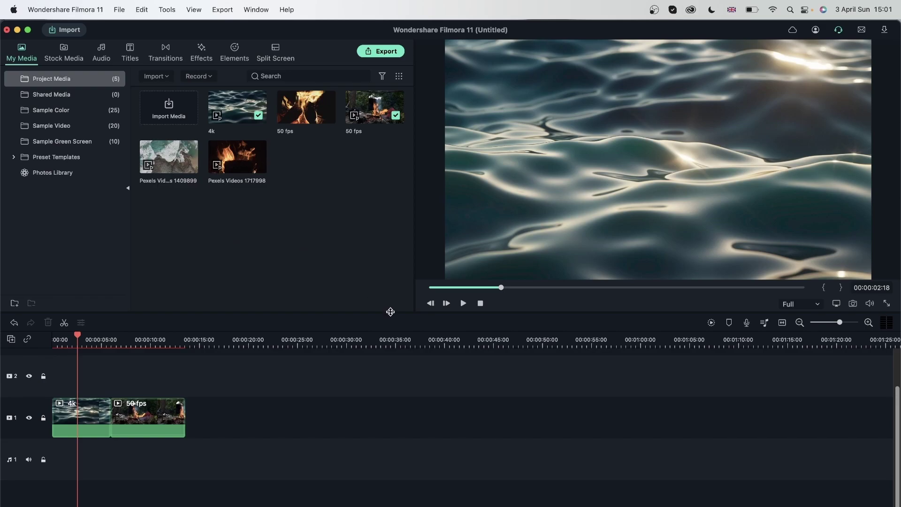
mouse_move(252, 147)
drag(177, 155, 189, 445)
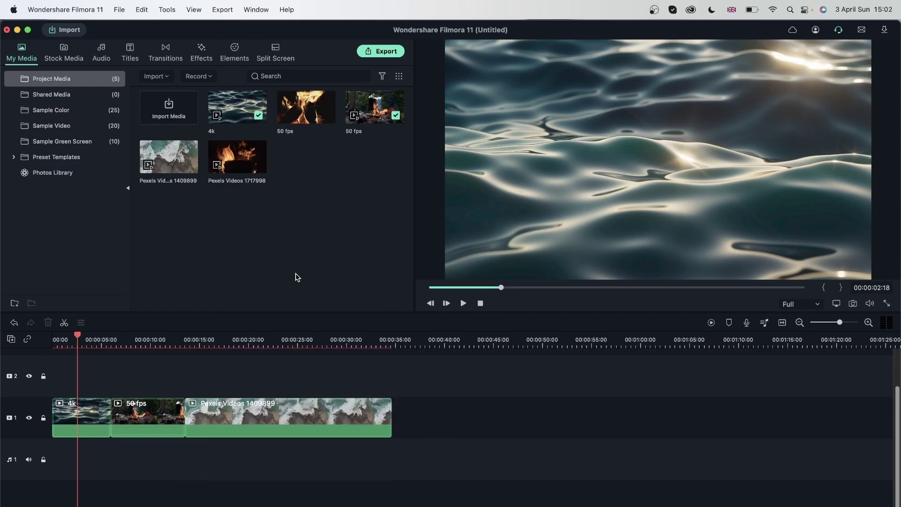
Append the unused 50 fps flame clip and the Pexels Videos 1717998 clip after the shoreline clip on video track 1.
drag(358, 103, 396, 447)
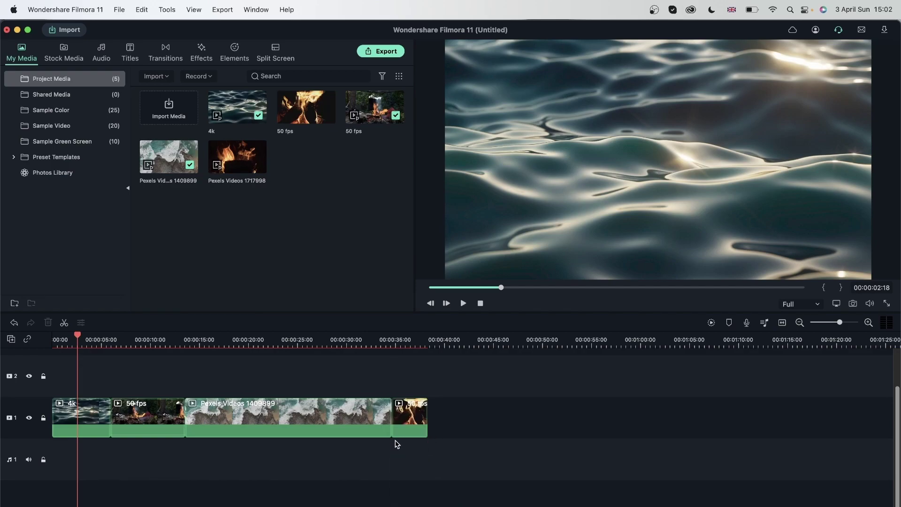
drag(235, 172, 432, 463)
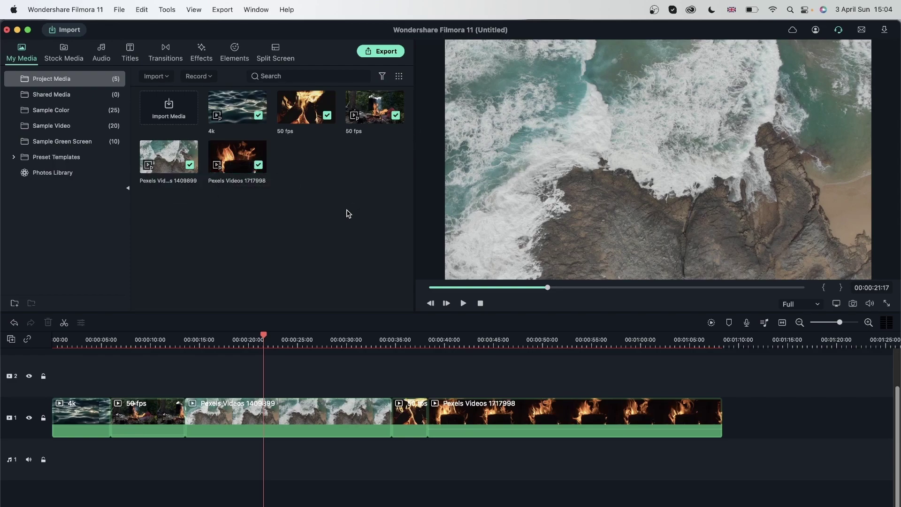
Export the timeline as an MP4 named 4k to the Desktop at 3840 x 2160 with hardware acceleration enabled.
click(382, 52)
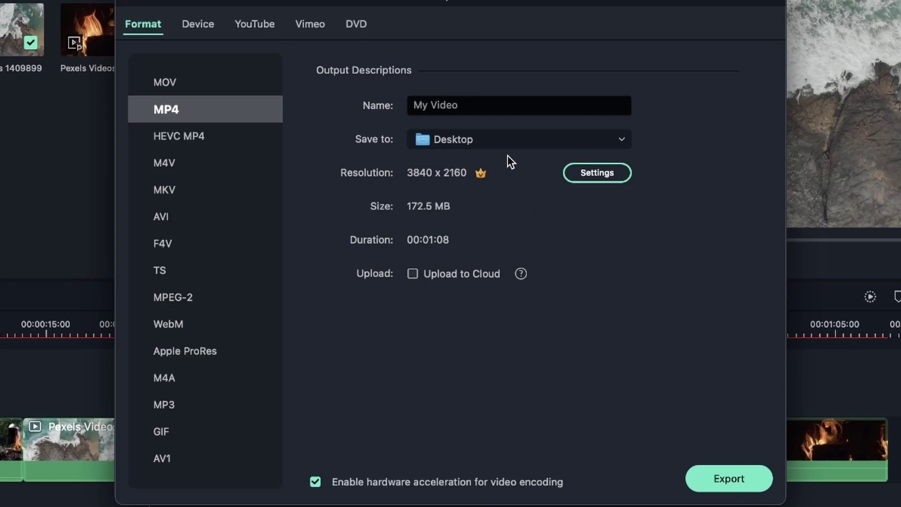
triple_click(527, 105)
text(4k)
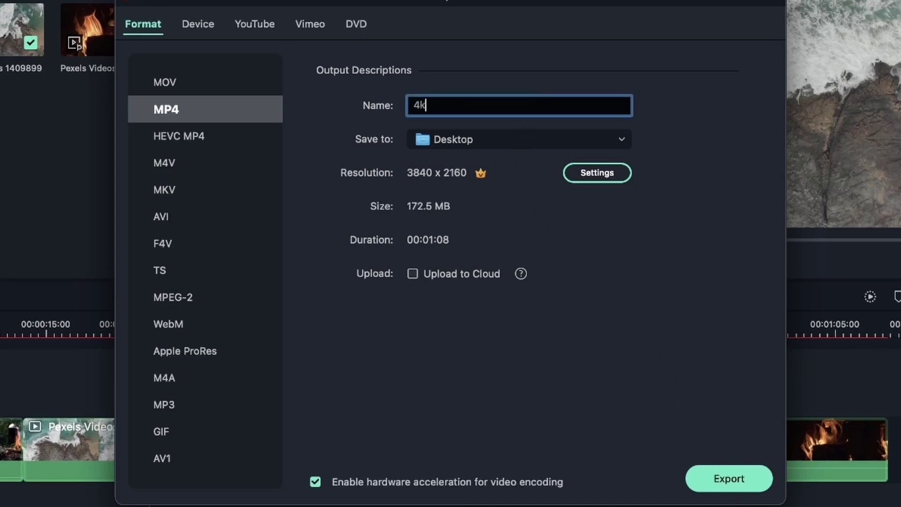
click(739, 470)
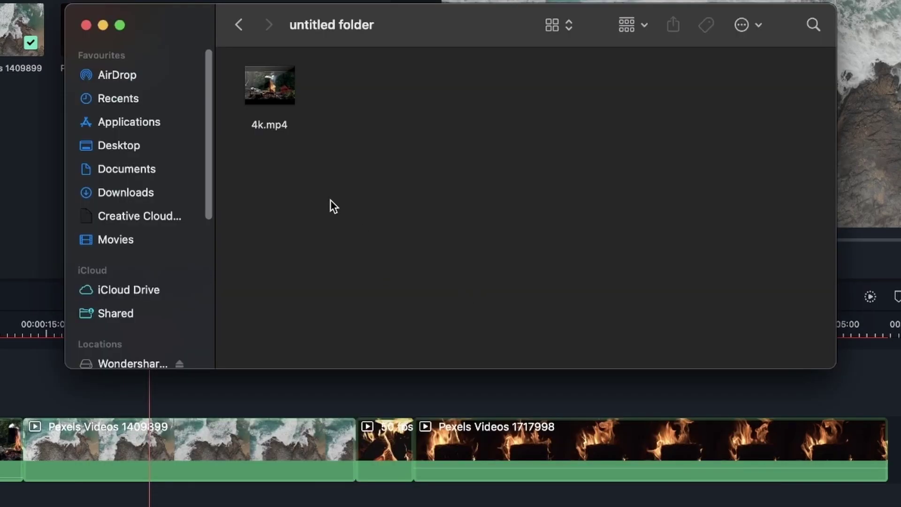
Open the file information for the exported 4k.mp4 in Finder, bring it fully into view and highlight its dimensions.
click(278, 107)
right_click(278, 97)
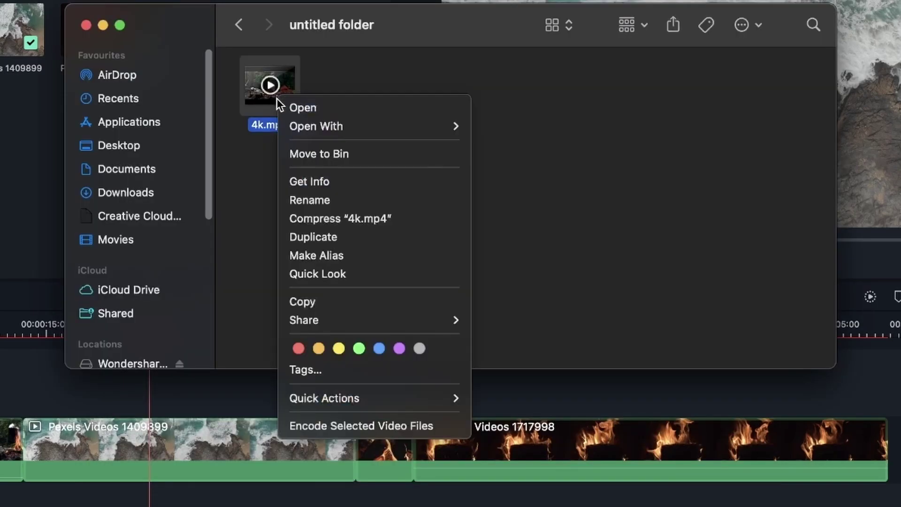
click(387, 181)
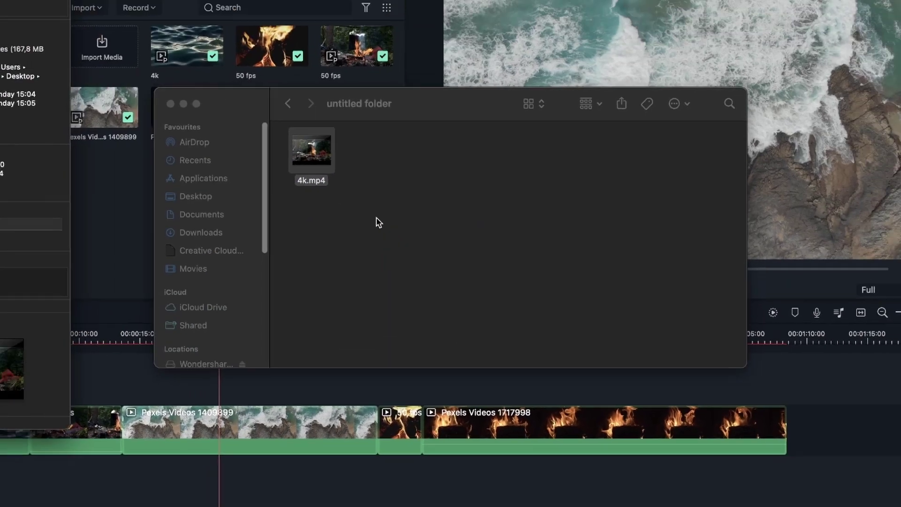
drag(64, 29, 350, 36)
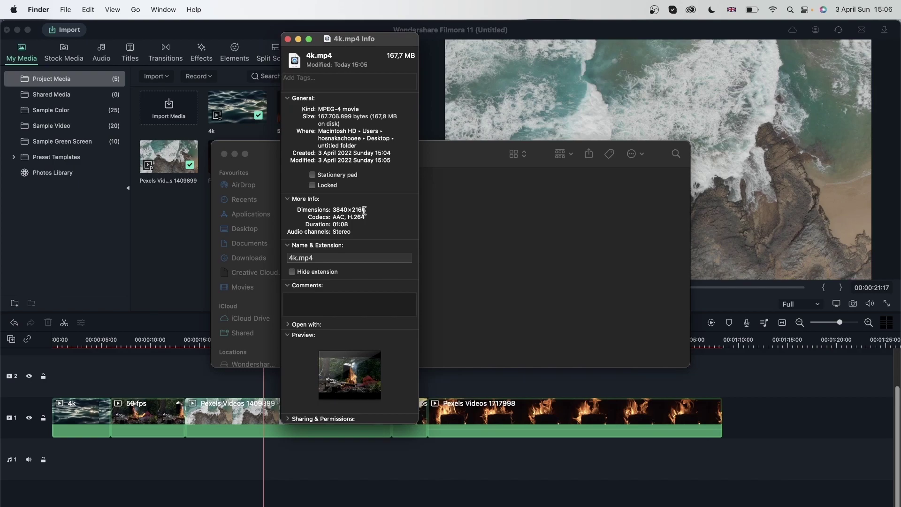
drag(366, 209, 327, 209)
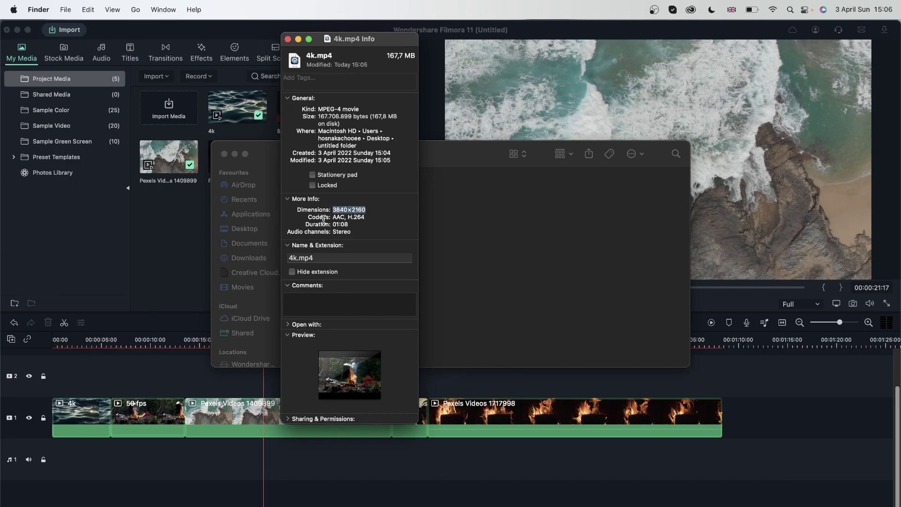